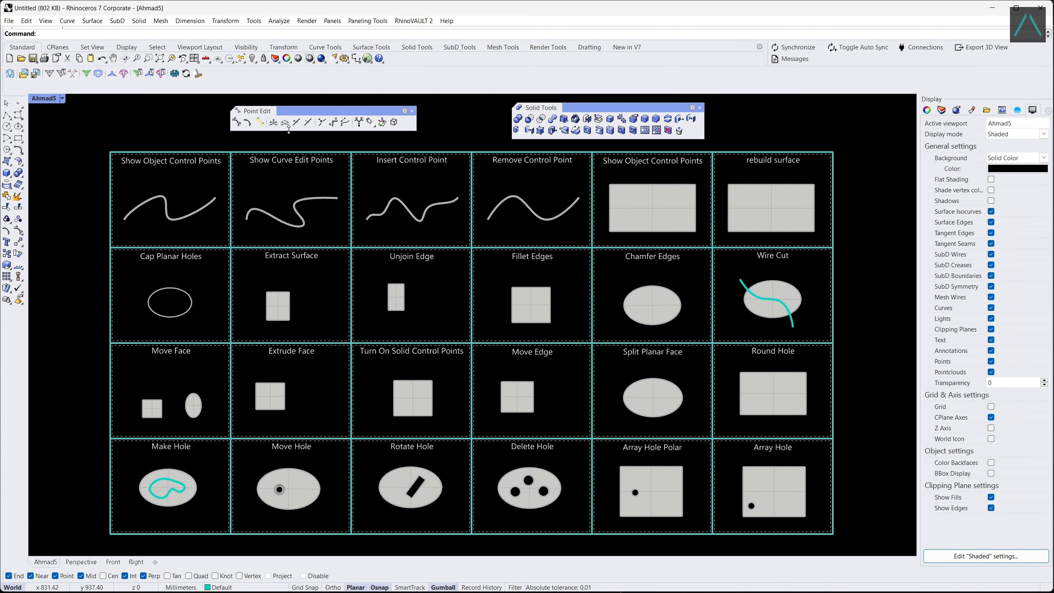
# Remove the upper crest control point from the curve in the Remove Control Point cell.
pyautogui.click(285, 122)
pyautogui.click(511, 197)
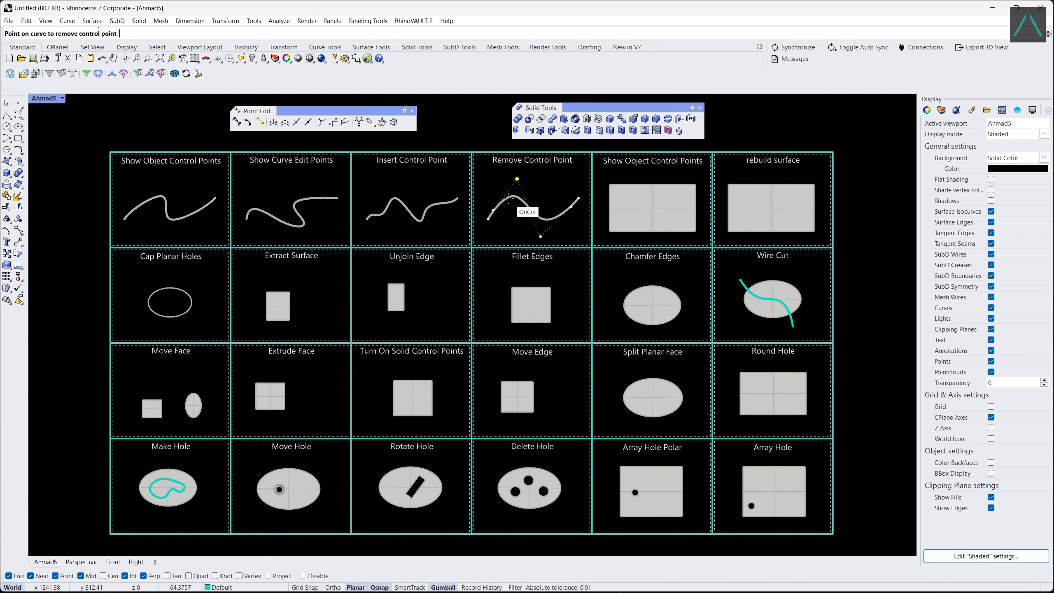
pyautogui.click(515, 186)
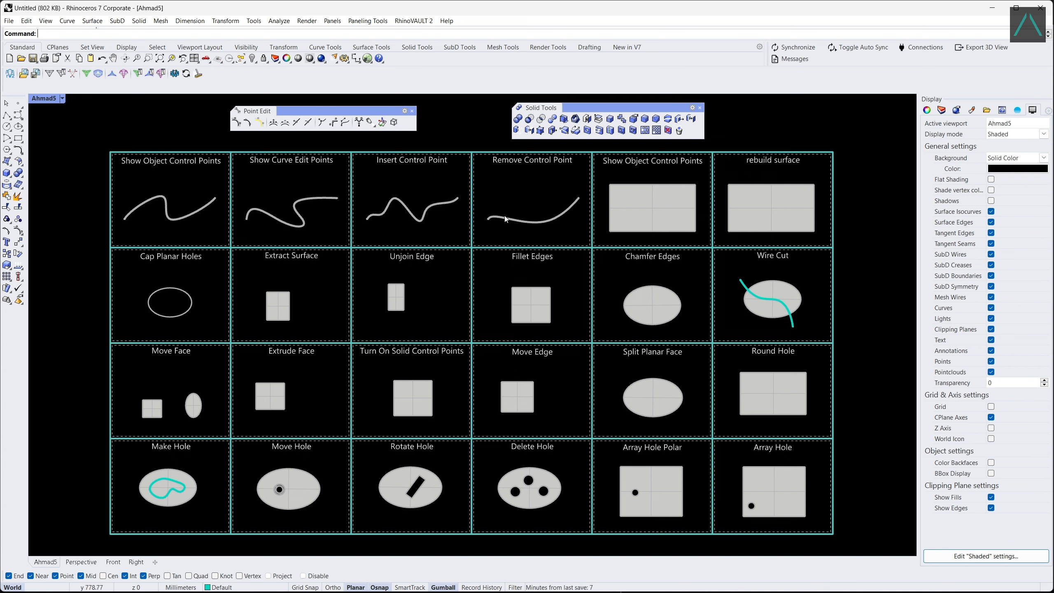
# Display the remaining control points of the flattened curve, and hide them again.
pyautogui.click(505, 217)
pyautogui.press('F10')
pyautogui.moveTo(488, 202); pyautogui.dragTo(529, 212)
pyautogui.press('Escape')
pyautogui.press('Escape')
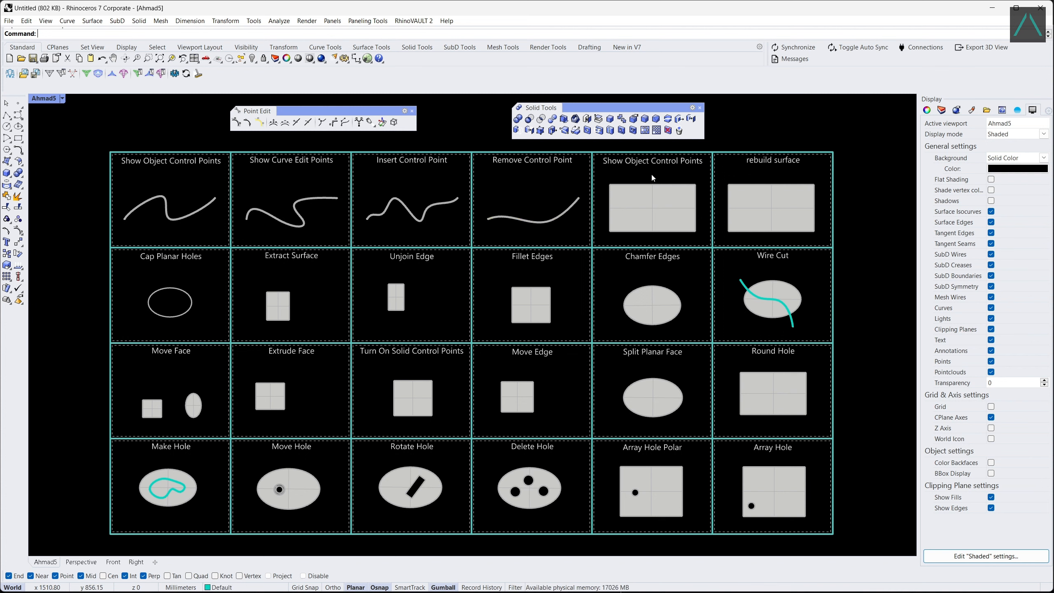
# Turn on the control points of the surface in the Show Object Control Points cell and move its upper-left corner point inward.
pyautogui.click(236, 122)
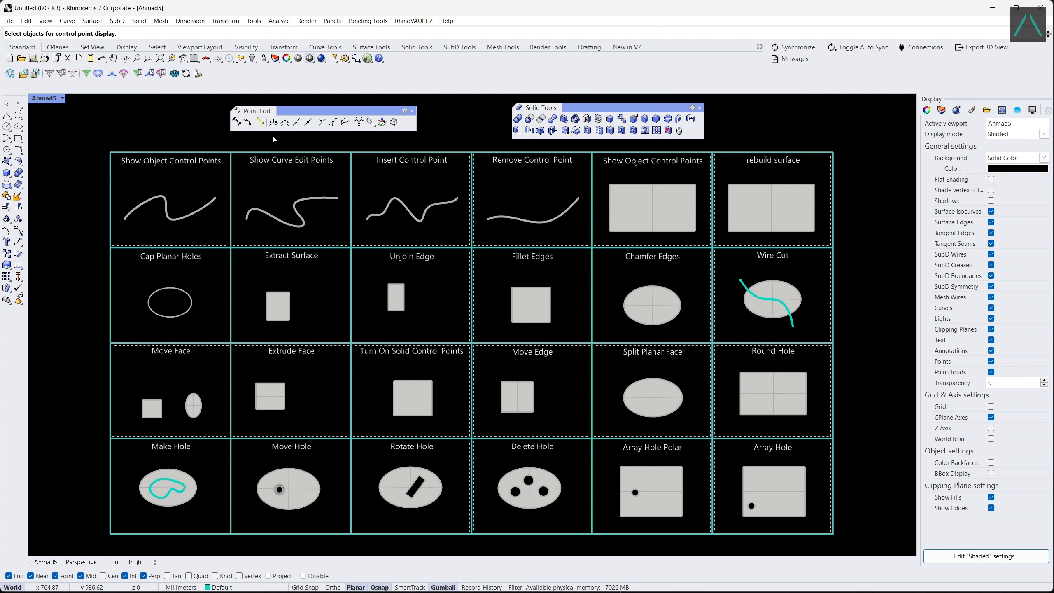
pyautogui.click(654, 207)
pyautogui.press('Return')
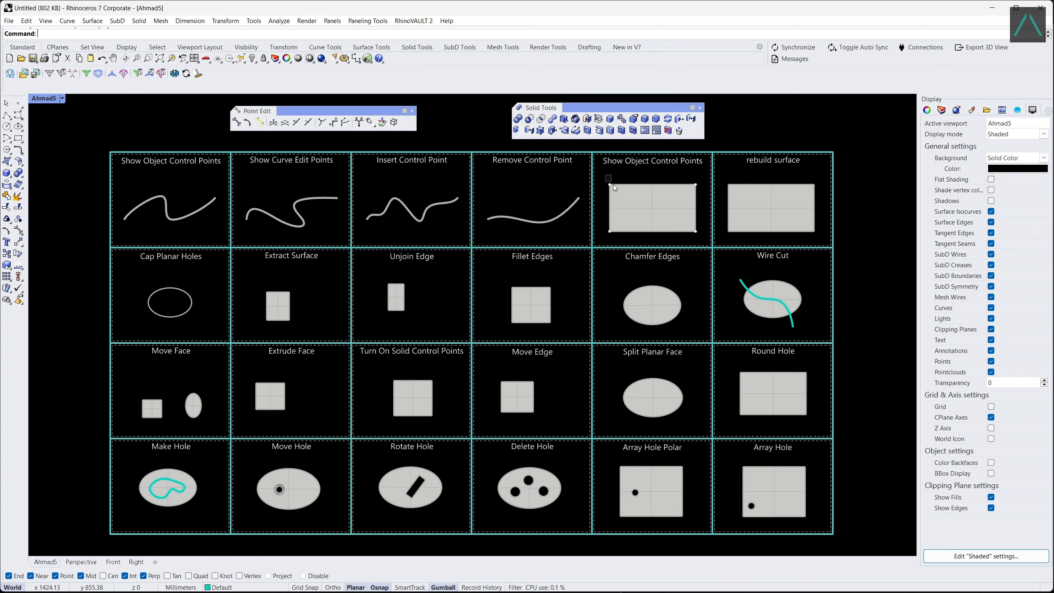
pyautogui.click(609, 184)
pyautogui.moveTo(633, 186)
pyautogui.mouseDown()
pyautogui.moveTo(660, 187)
pyautogui.moveTo(637, 183)
pyautogui.mouseUp()
pyautogui.press('Escape')
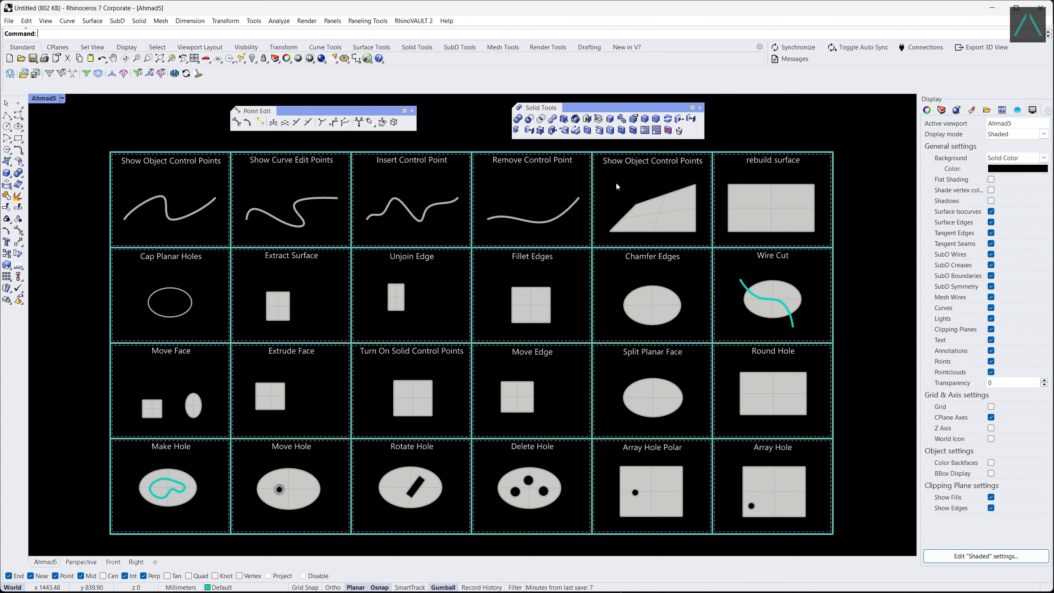
pyautogui.press('Escape')
# Rebuild the surface in the rebuild surface cell with a point count of 5 in U and 5 in V.
pyautogui.click(759, 185)
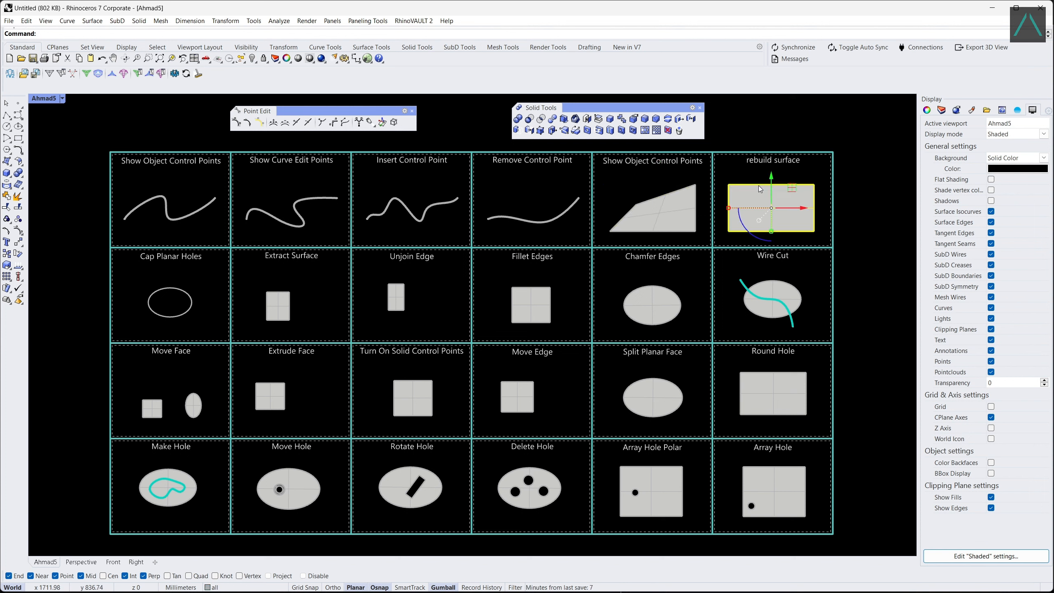
pyautogui.write('Rebuild')
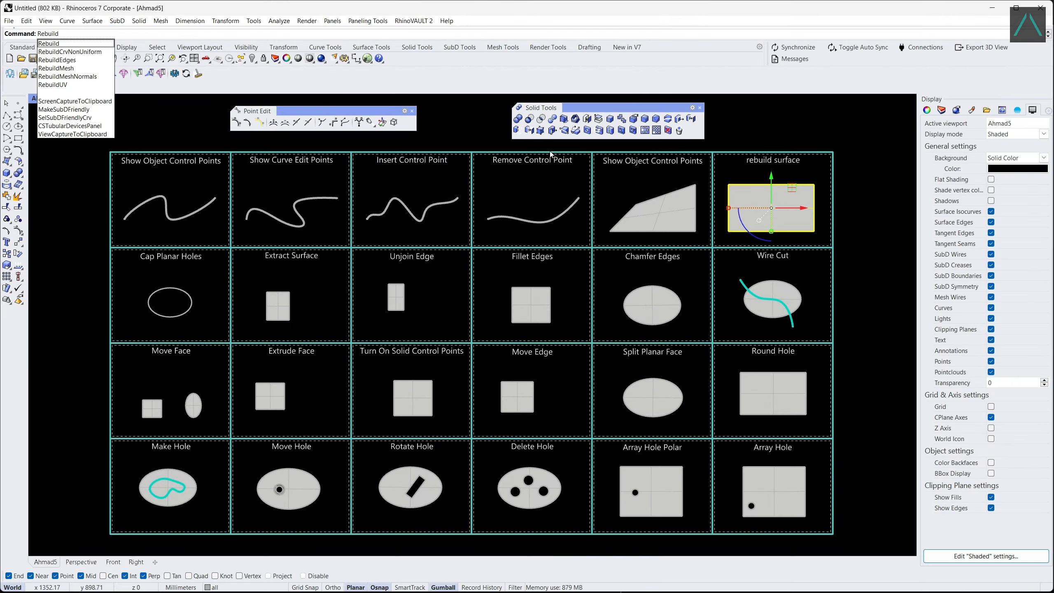
pyautogui.press('Return')
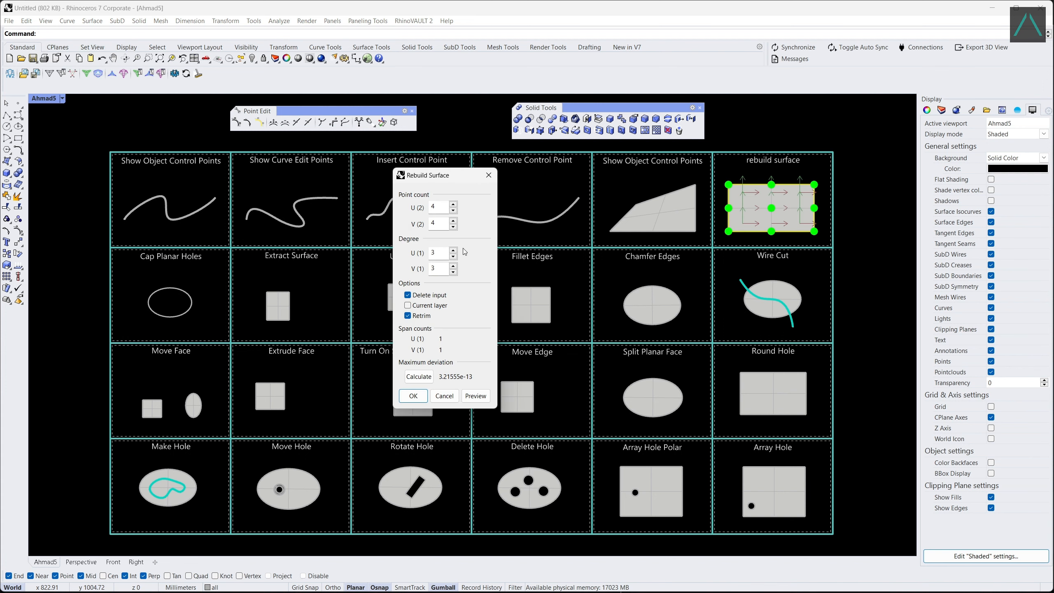
pyautogui.doubleClick(432, 205)
pyautogui.write('5')
pyautogui.press('Tab')
pyautogui.write('5')
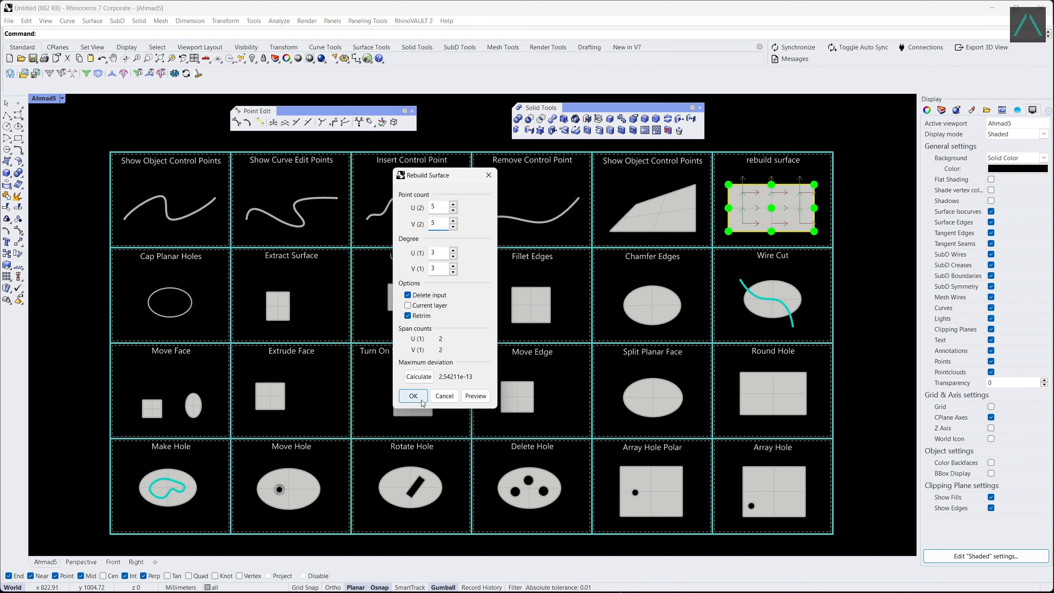
pyautogui.click(414, 395)
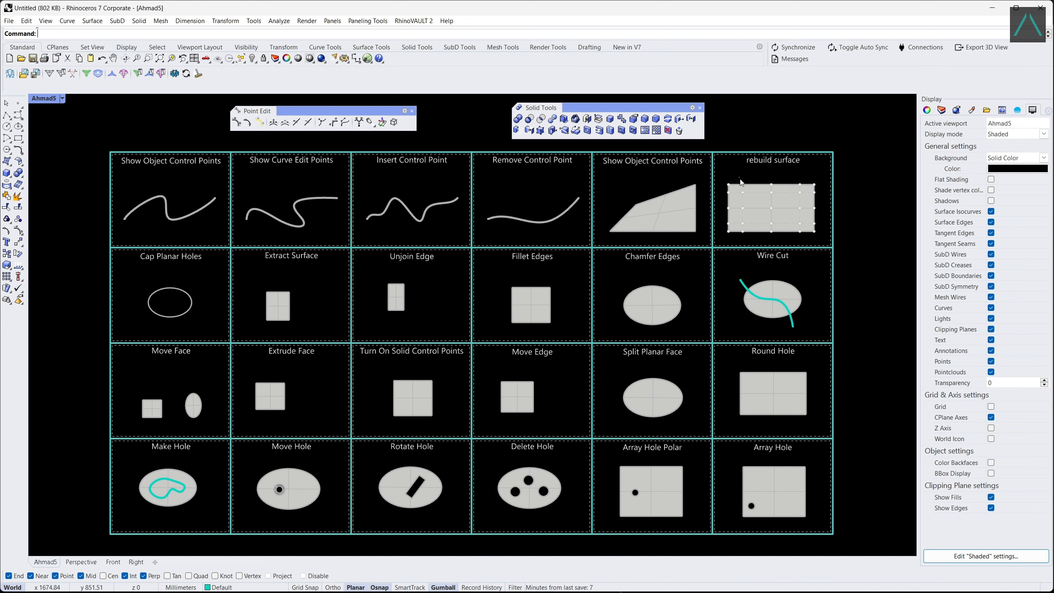
# Move the middle control points of the rebuilt surface's upper and lower edges inward to make both edges concave.
pyautogui.moveTo(738, 179); pyautogui.dragTo(753, 217)
pyautogui.moveTo(793, 178); pyautogui.dragTo(807, 237)
pyautogui.moveTo(800, 232); pyautogui.dragTo(800, 208)
pyautogui.click(786, 180)
pyautogui.press('Escape')
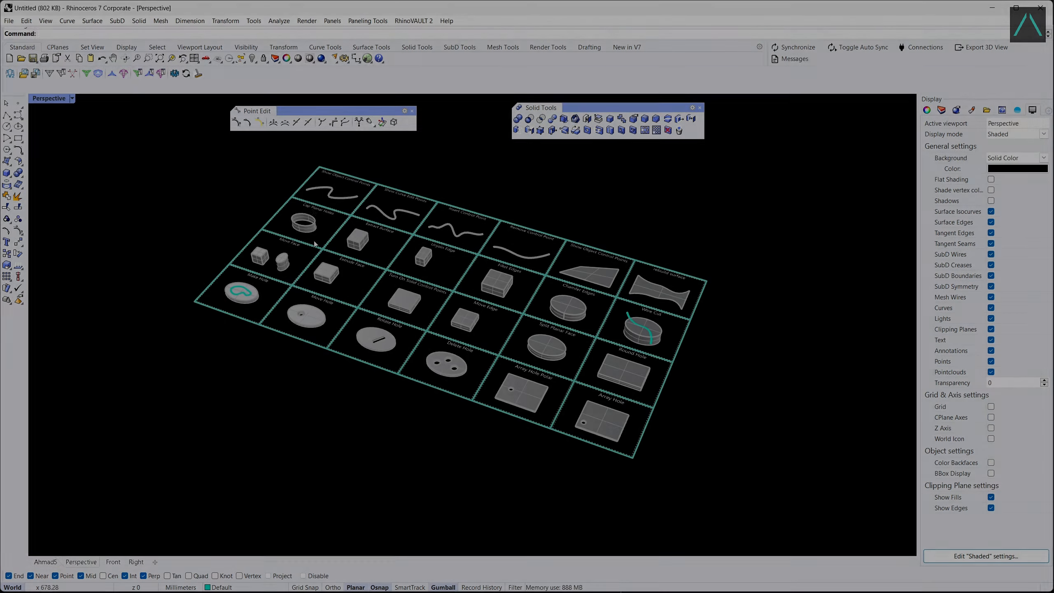
# Close the open elliptical tube in the Cap Planar Holes cell with Cap Planar Holes.
pyautogui.scroll(10, 305, 220)
pyautogui.scroll(2, 298, 272)
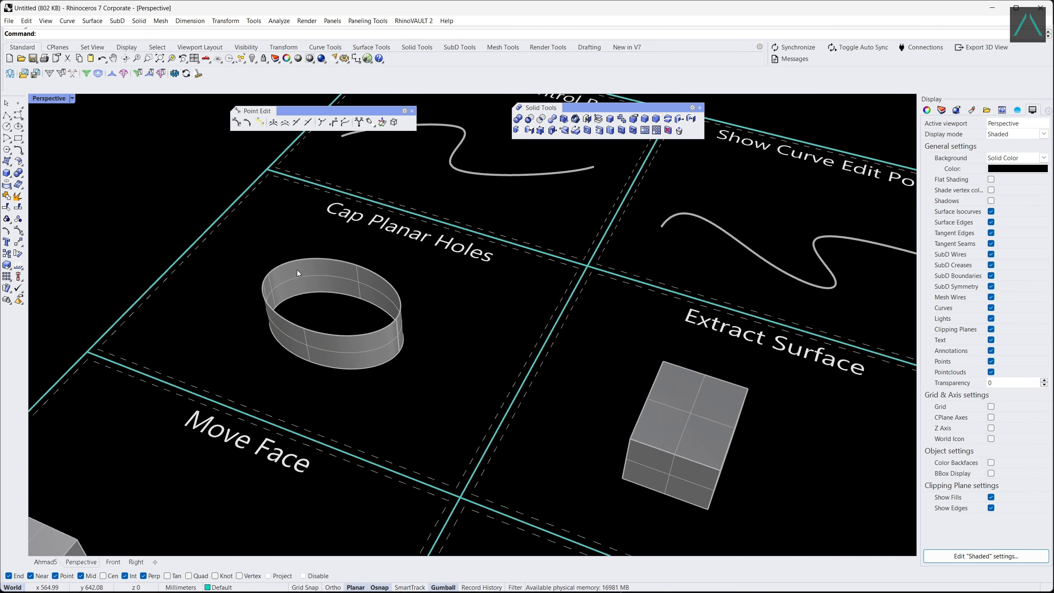
pyautogui.click(587, 119)
pyautogui.click(384, 328)
pyautogui.press('Return')
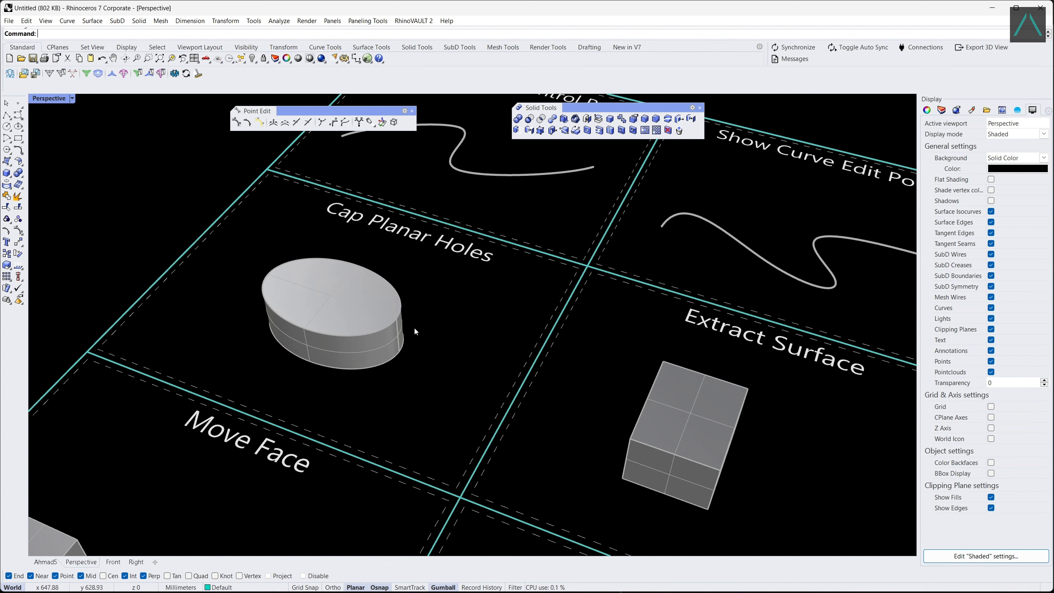
# Extract the right side face of the box in the Extract Surface cell and move it away from the box.
pyautogui.scroll(-2, 276, 282)
pyautogui.scroll(-5, 313, 298)
pyautogui.scroll(5, 534, 384)
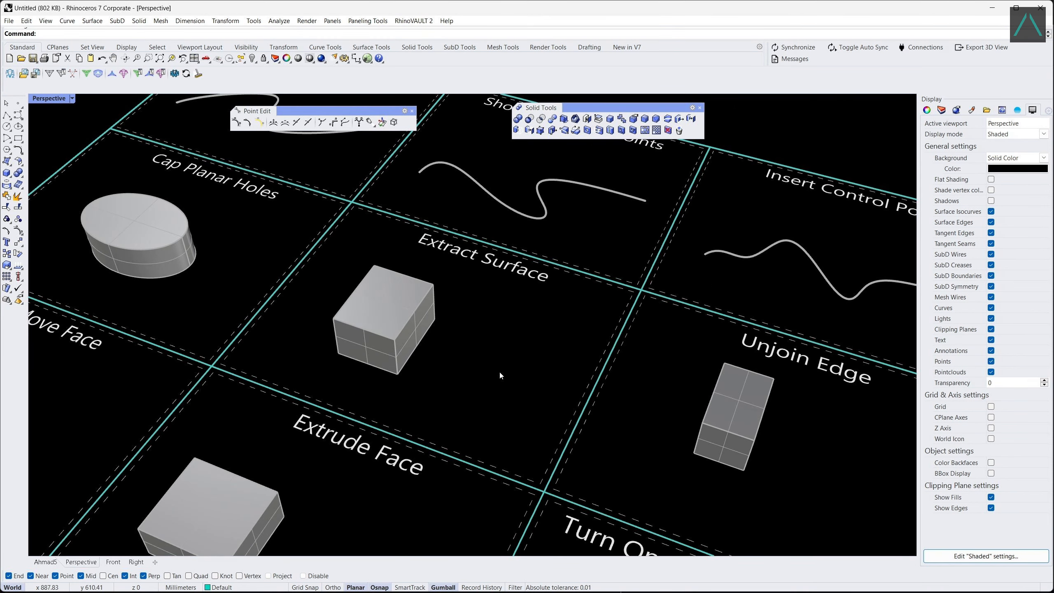
pyautogui.scroll(2, 499, 374)
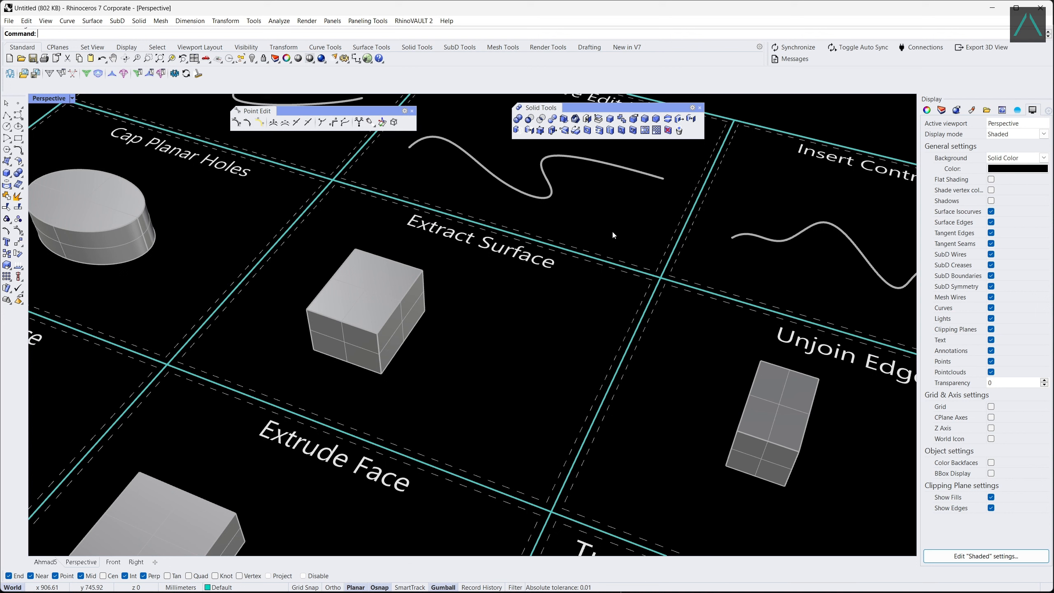
pyautogui.click(599, 130)
pyautogui.click(403, 324)
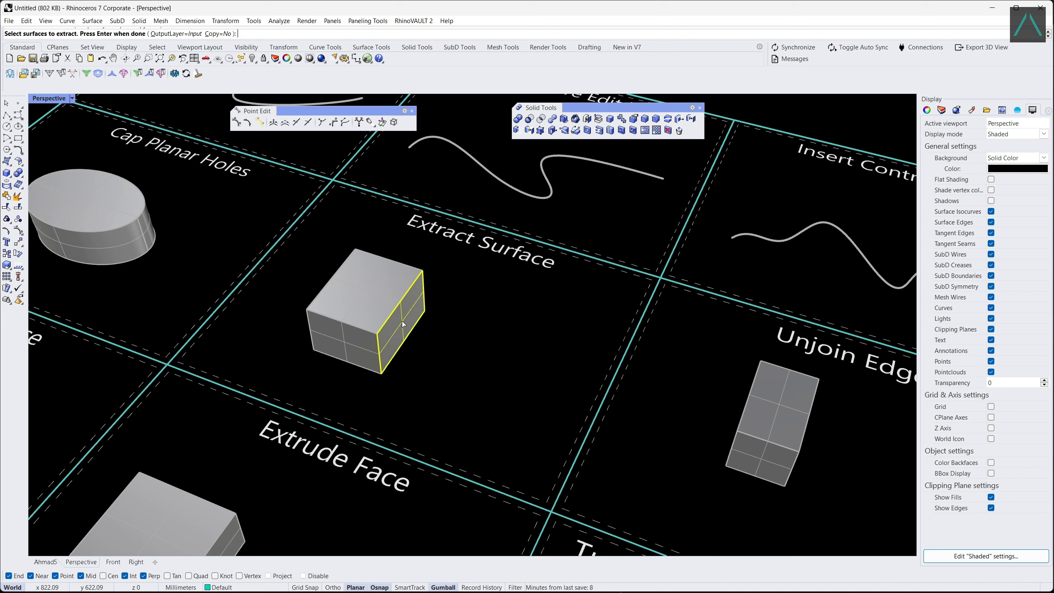
pyautogui.press('Return')
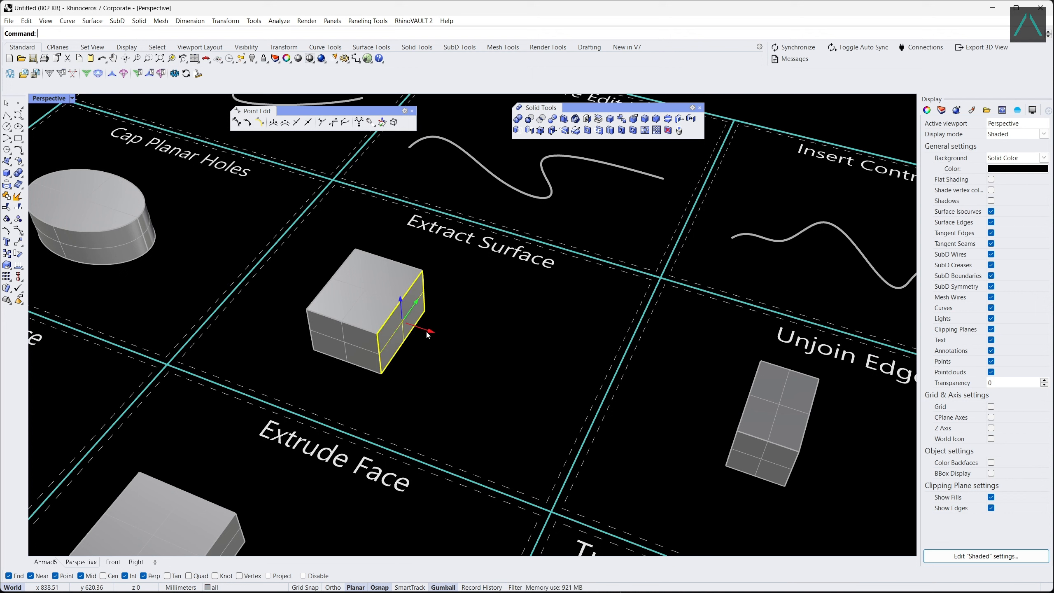
pyautogui.moveTo(426, 330); pyautogui.dragTo(515, 361)
pyautogui.press('Escape')
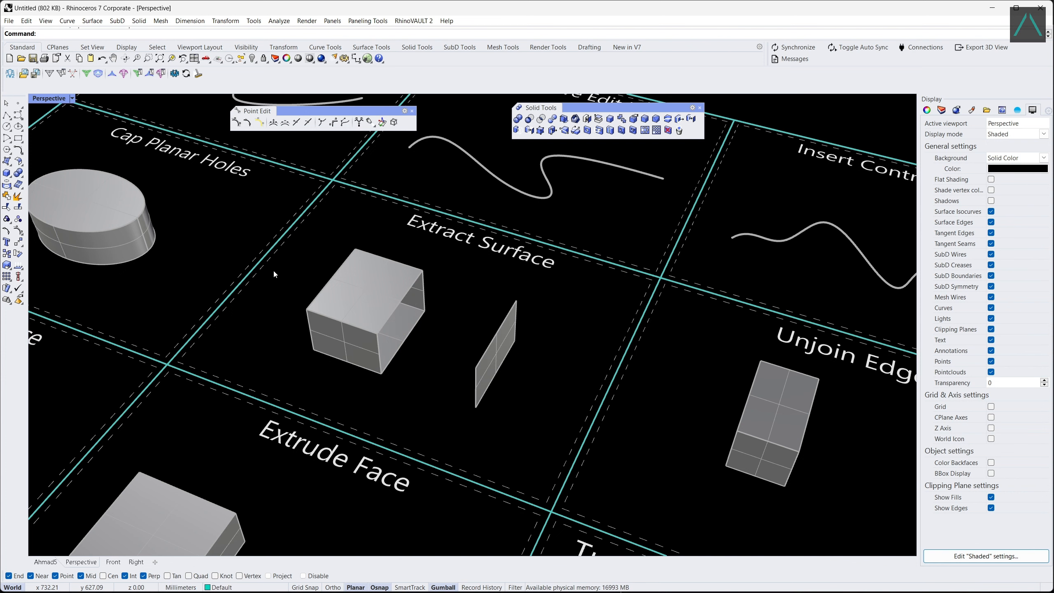
# Unjoin the outer edges around the two visible side faces of the box in the Unjoin Edge cell.
pyautogui.scroll(-5, 273, 269)
pyautogui.scroll(-3, 273, 268)
pyautogui.scroll(6, 552, 365)
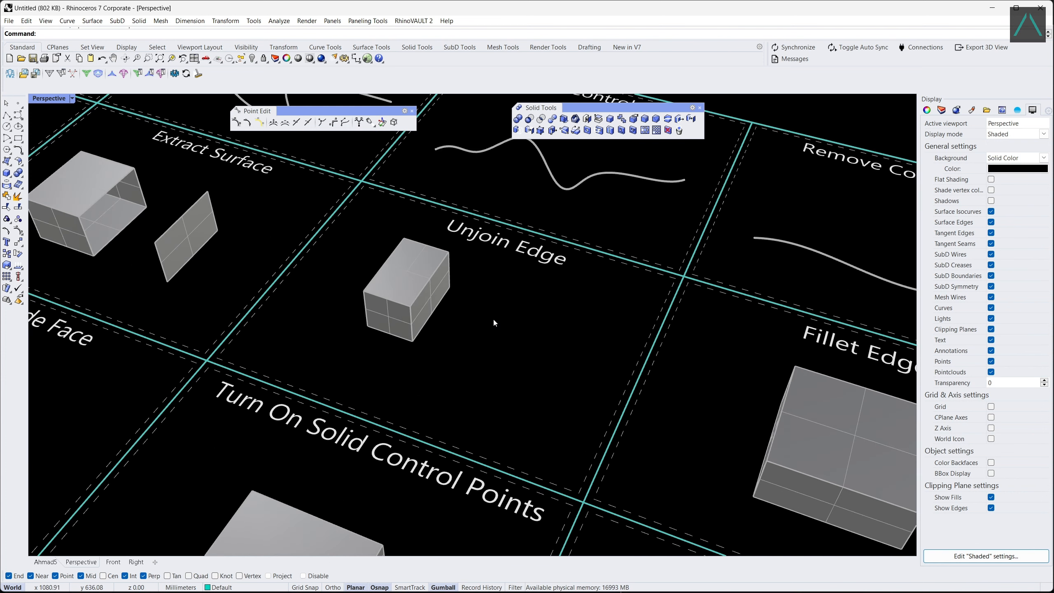
pyautogui.scroll(1, 494, 321)
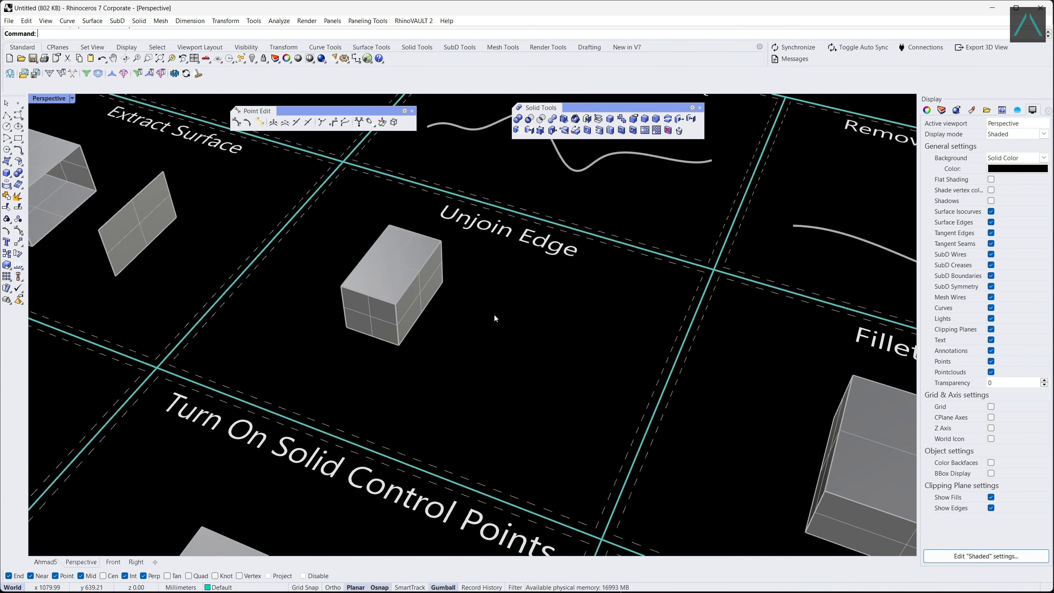
pyautogui.click(622, 119)
pyautogui.click(343, 317)
pyautogui.click(366, 333)
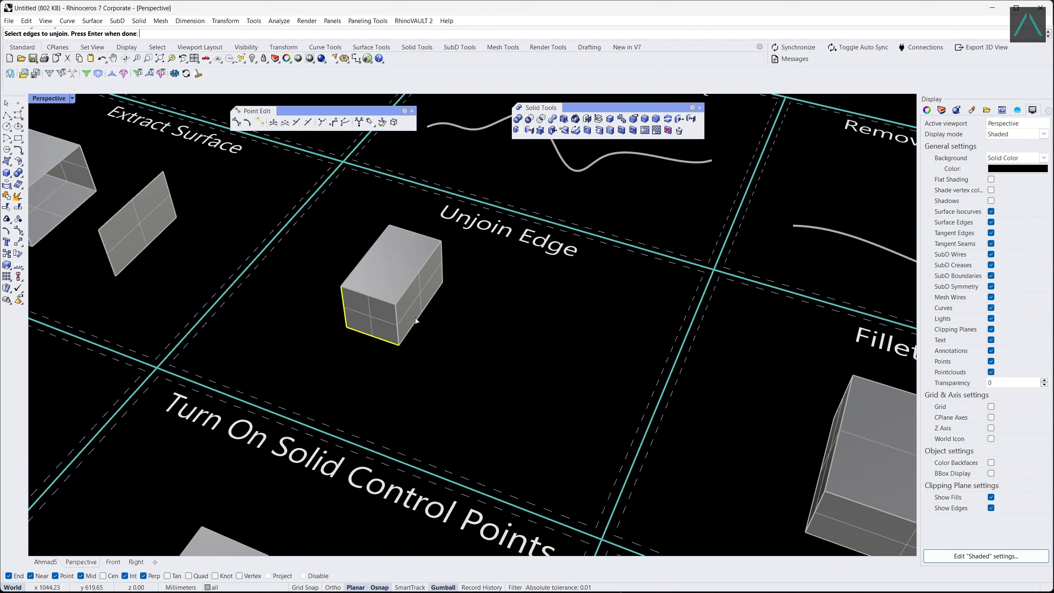
pyautogui.click(421, 314)
pyautogui.click(442, 261)
pyautogui.press('Return')
# Move the detached pair of side faces away from the Unjoin Edge box.
pyautogui.click(419, 291)
pyautogui.moveTo(417, 290); pyautogui.dragTo(525, 326)
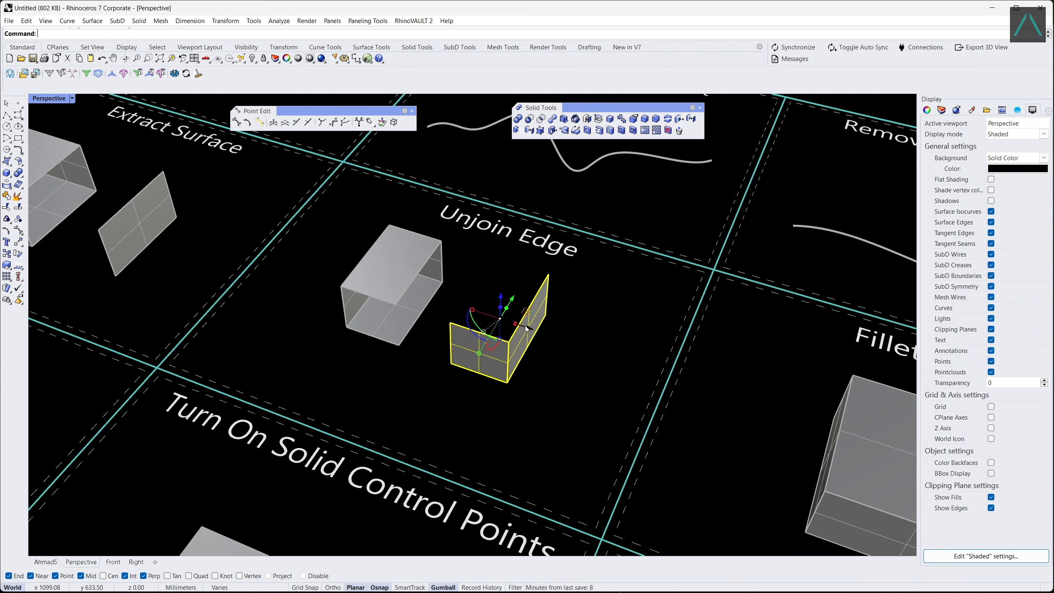
pyautogui.click(515, 298)
# Fillet the top edges of the box in the Fillet Edges cell with a radius of 3.
pyautogui.scroll(-5, 359, 283)
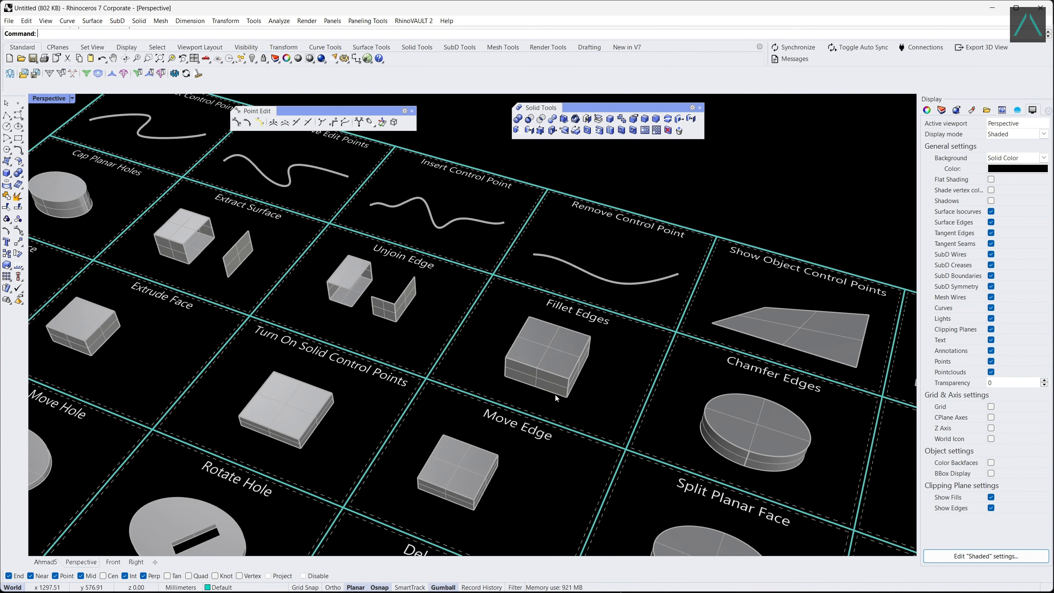
pyautogui.scroll(5, 556, 397)
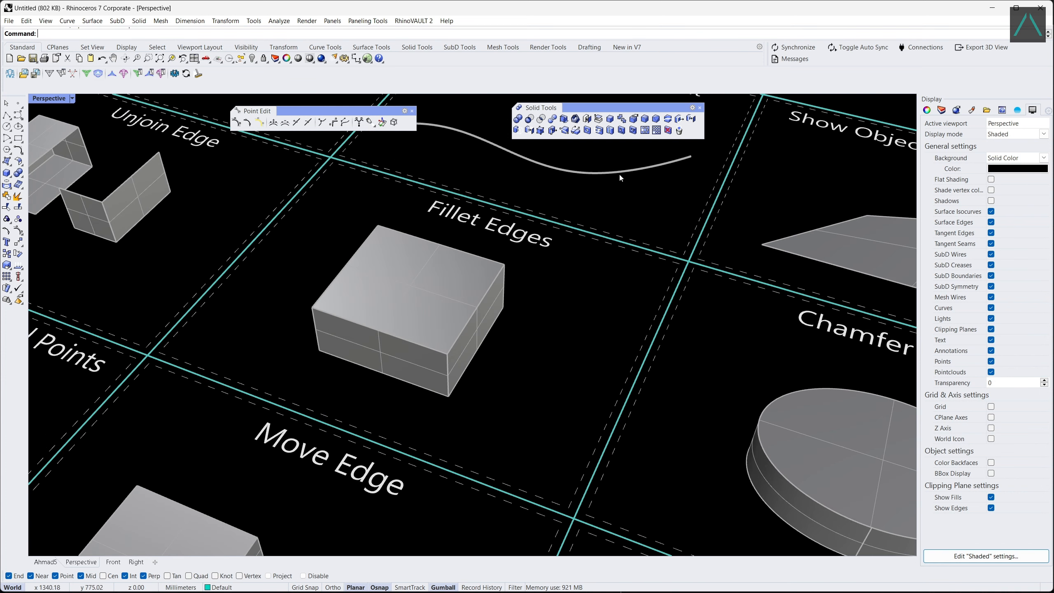
pyautogui.click(645, 120)
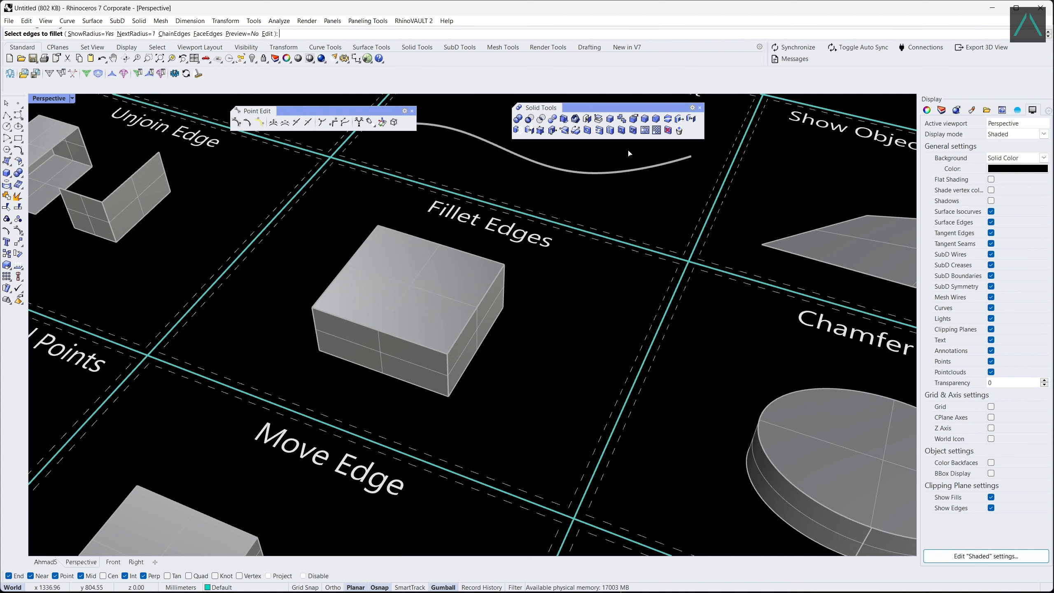
pyautogui.click(136, 34)
pyautogui.press('Return')
pyautogui.click(428, 348)
pyautogui.click(466, 331)
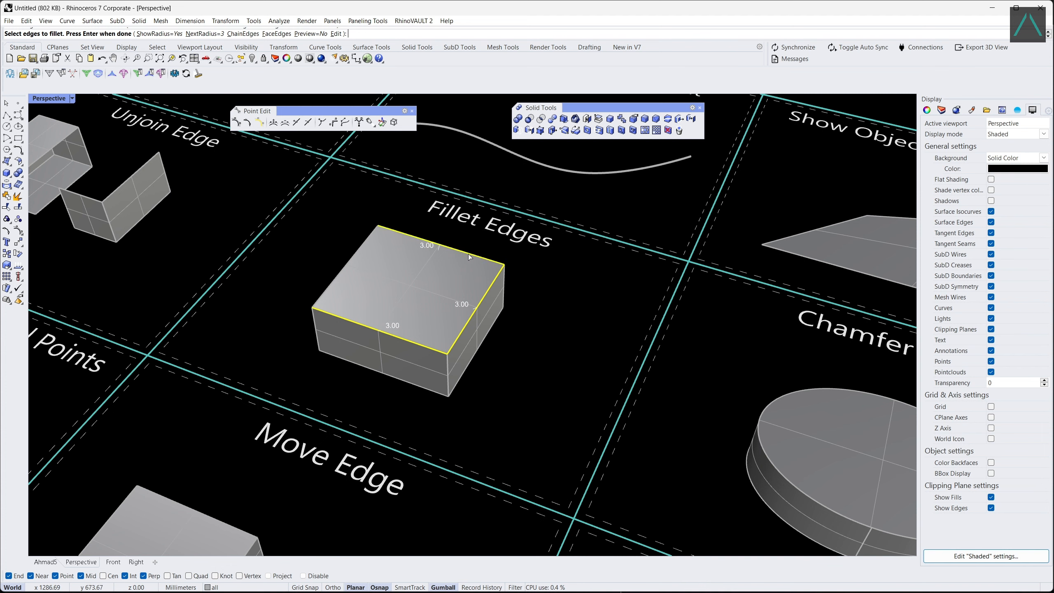
pyautogui.press('Return')
pyautogui.press('Return')
# Chamfer the top edge of the elliptical solid in the Chamfer Edges cell with a distance of 8.
pyautogui.scroll(-8, 206, 223)
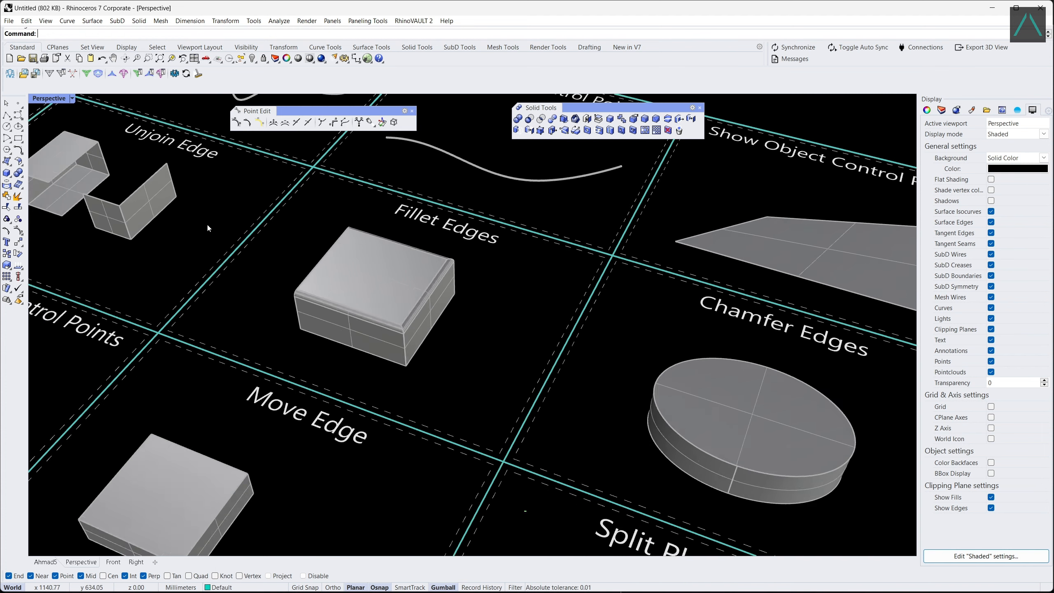
pyautogui.scroll(6, 516, 330)
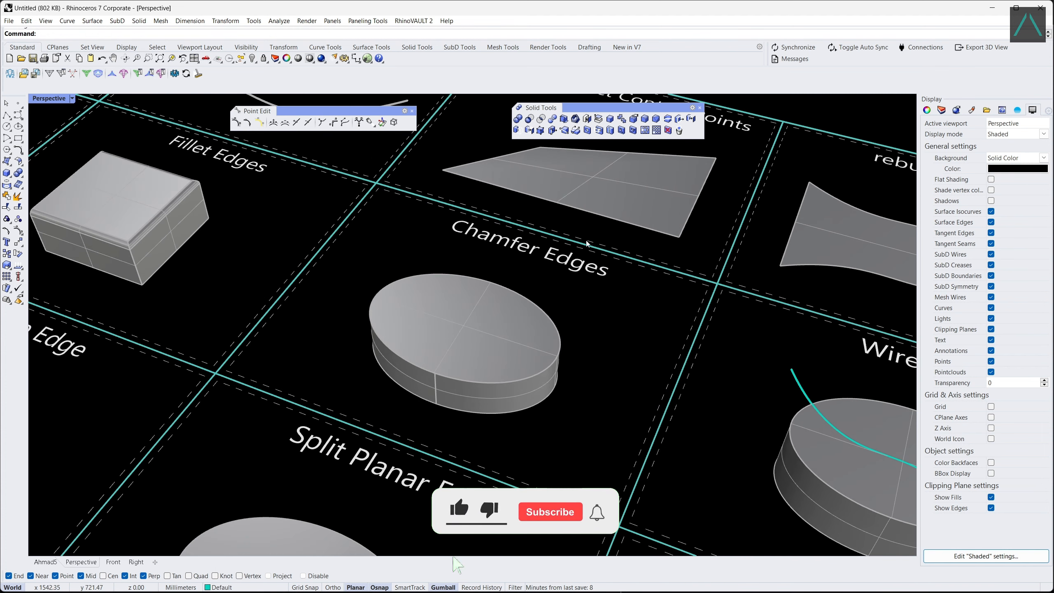
pyautogui.click(655, 119)
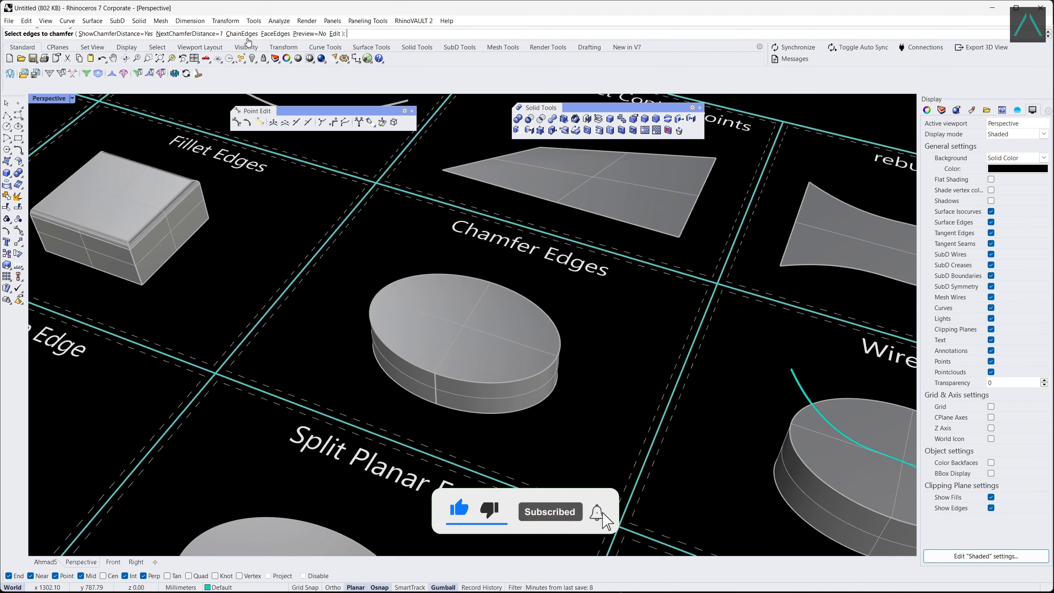
pyautogui.click(211, 34)
pyautogui.write('8')
pyautogui.press('Return')
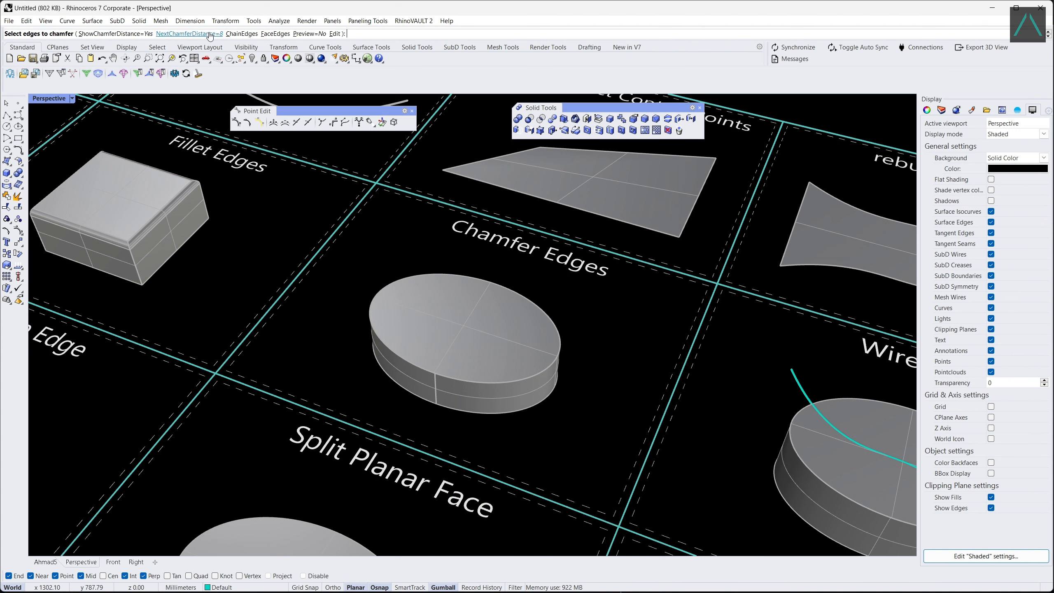
pyautogui.click(389, 352)
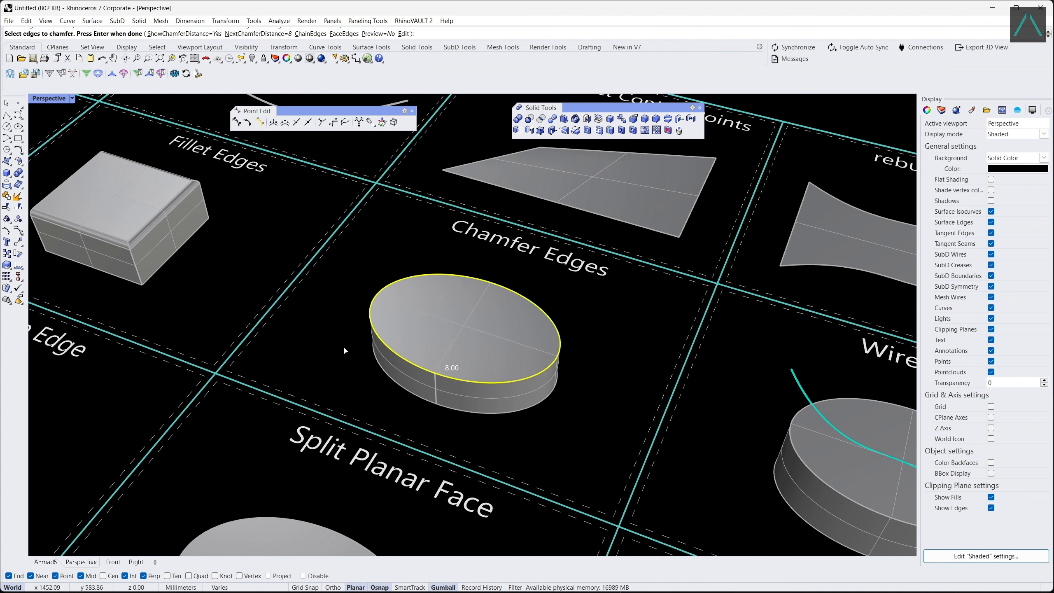
pyautogui.press('Return')
pyautogui.press('Return')
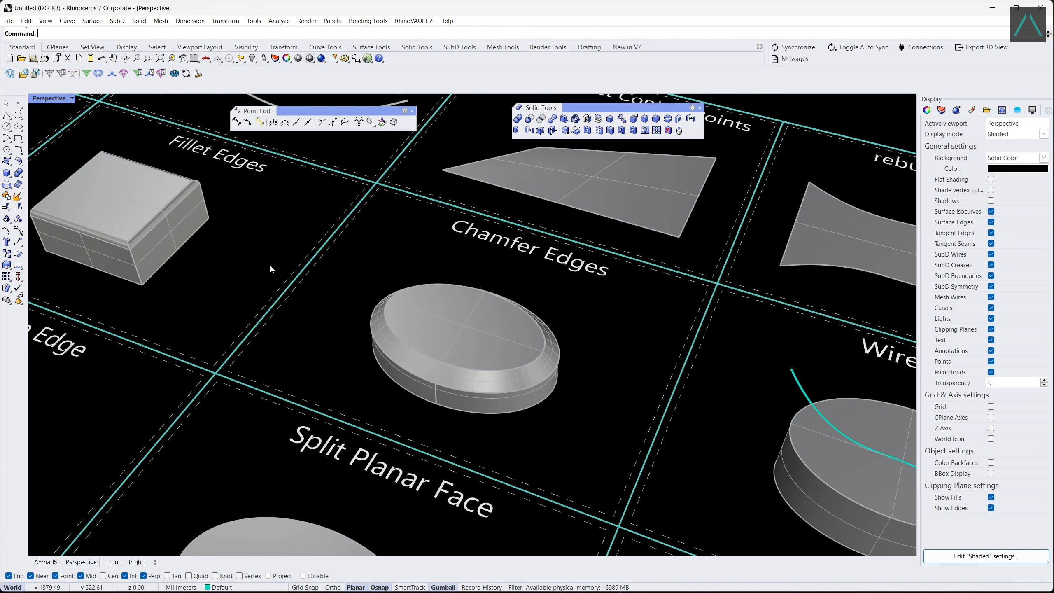
# Wire cut the elliptical solid in the Wire Cut cell with the S-shaped curve, removing the near-side portion to a partial depth.
pyautogui.scroll(-3, 205, 236)
pyautogui.scroll(5, 510, 345)
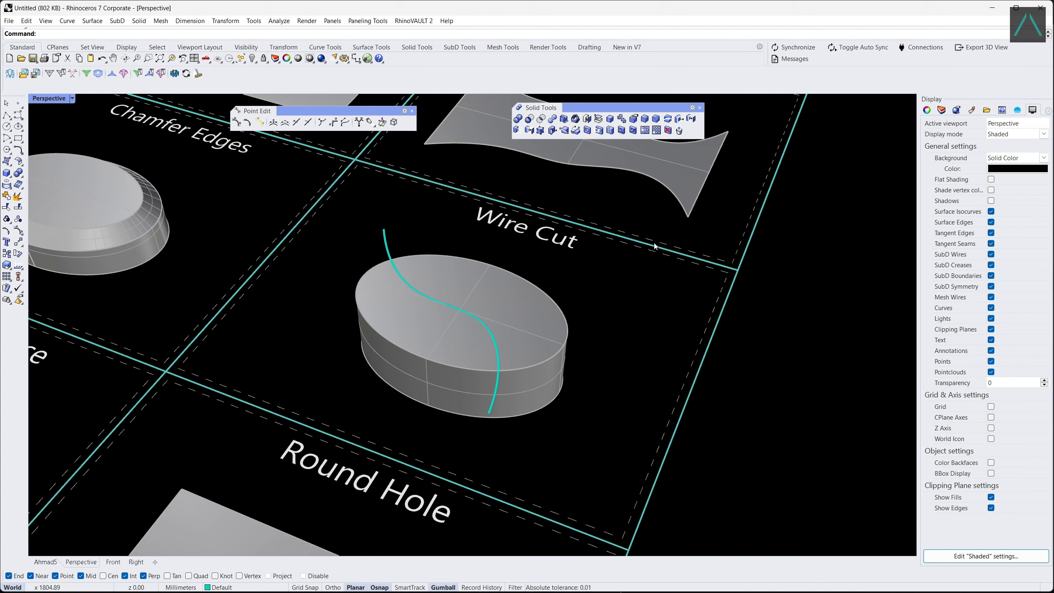
pyautogui.click(667, 119)
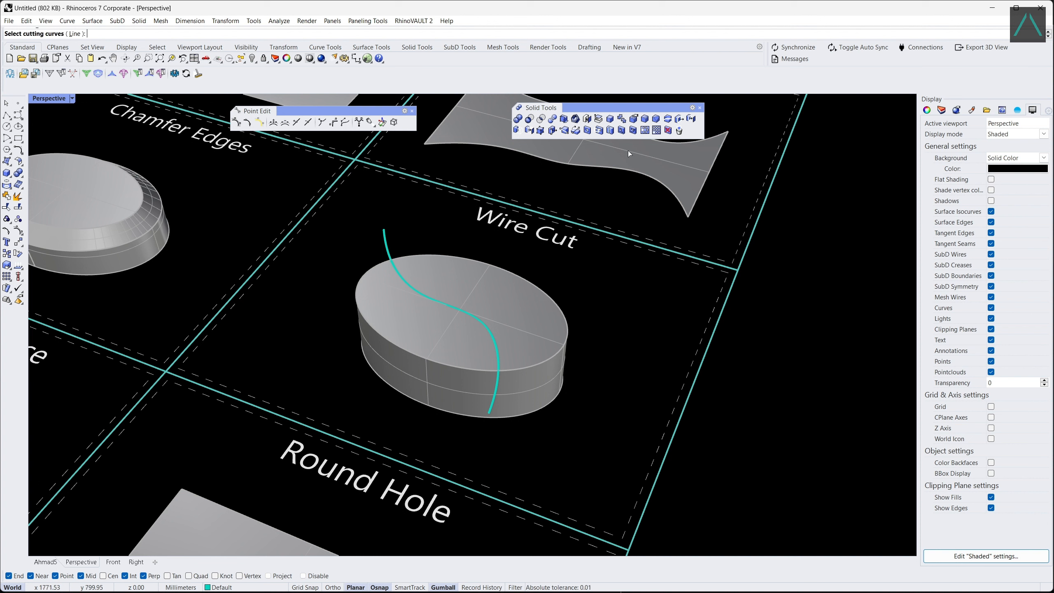
pyautogui.click(388, 249)
pyautogui.press('Return')
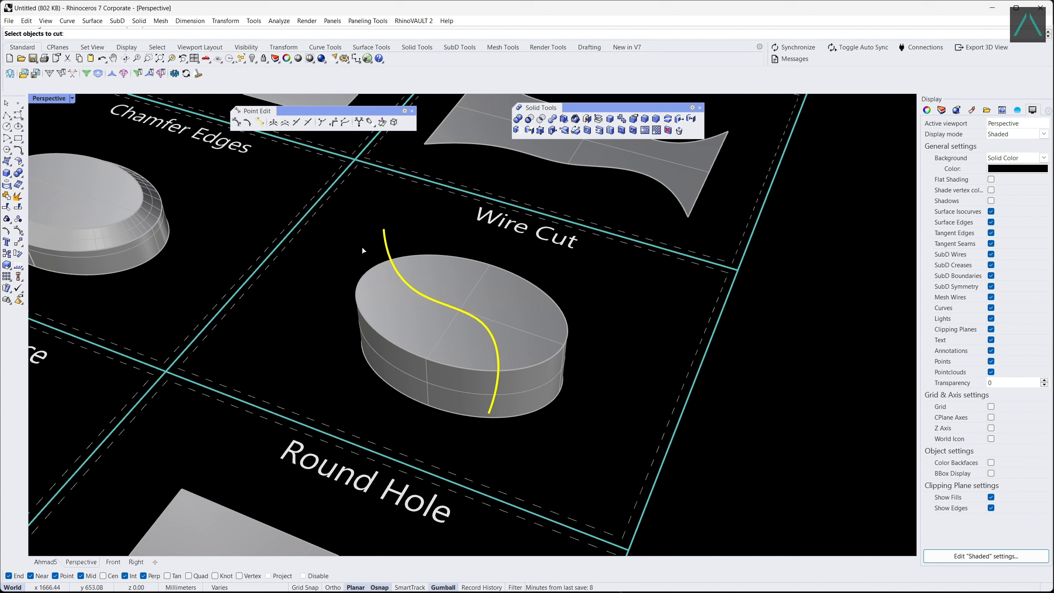
pyautogui.click(374, 290)
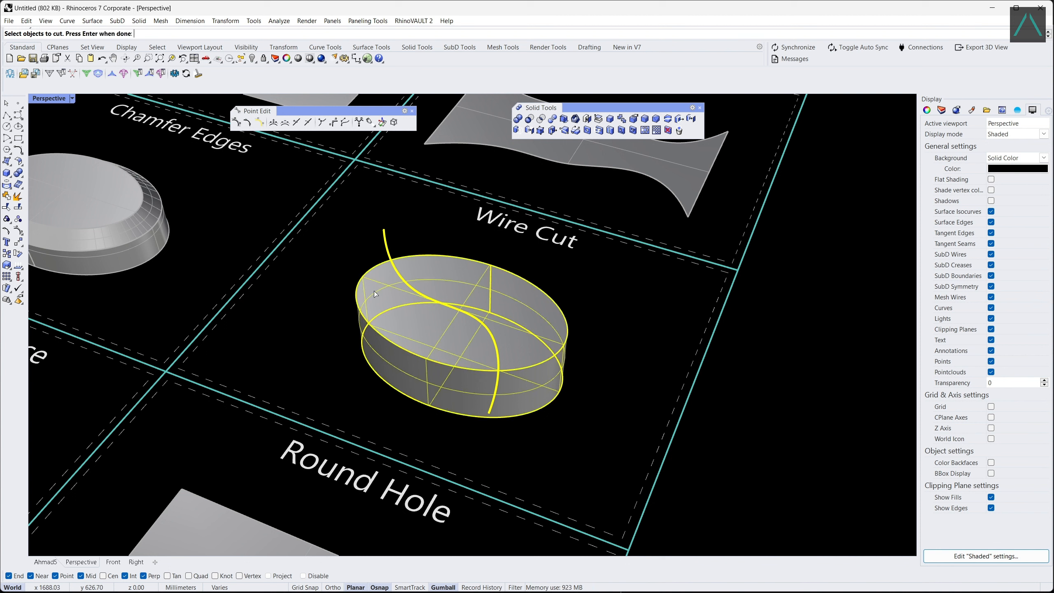
pyautogui.press('Return')
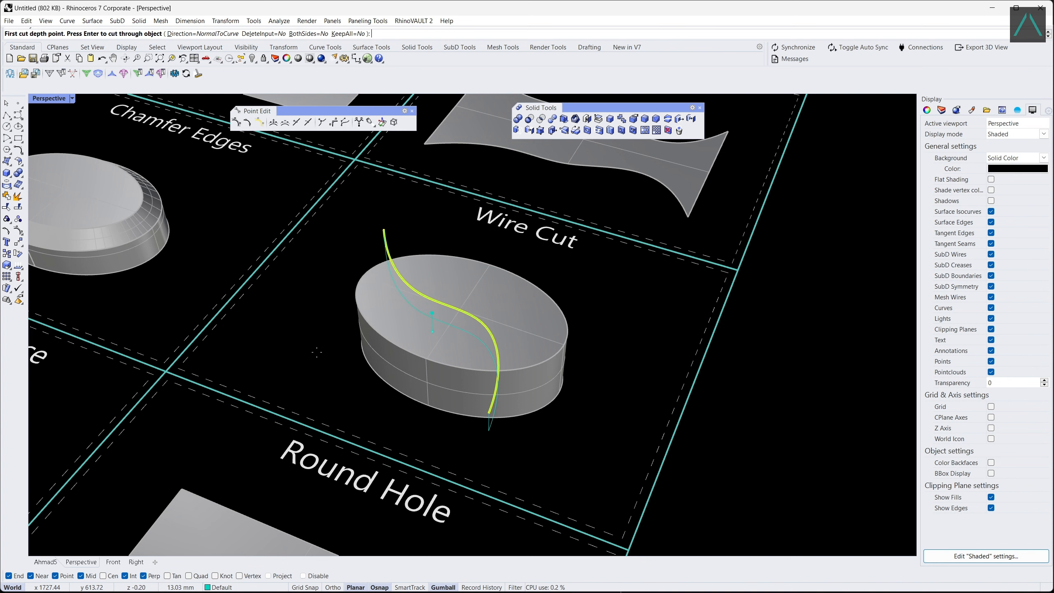
pyautogui.click(304, 353)
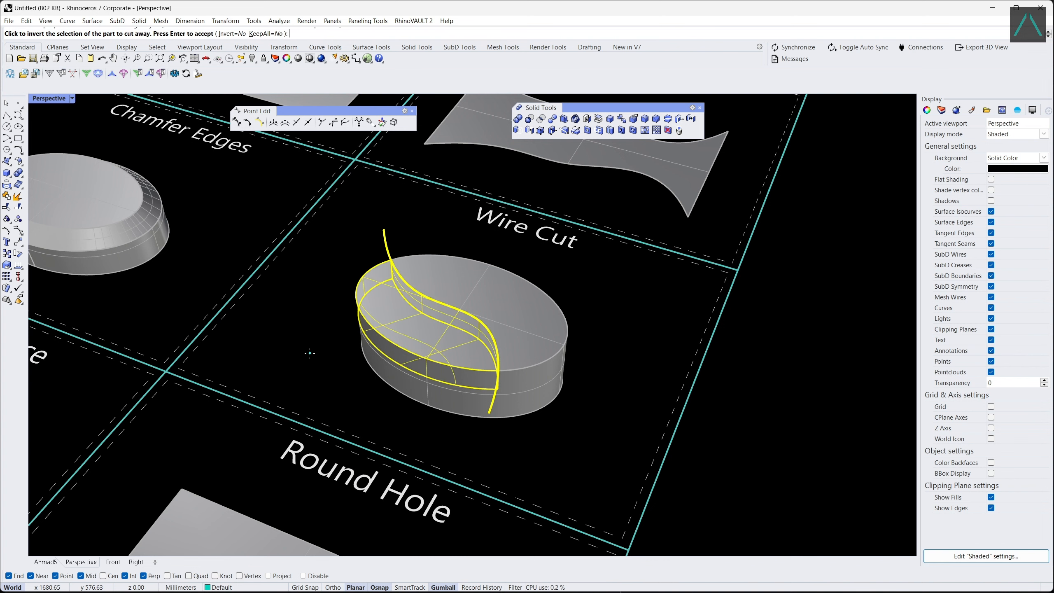
pyautogui.press('Return')
# Move the top faces of the box and the elliptical solid in the Move Face cell together by about 23 mm.
pyautogui.scroll(-6, 707, 352)
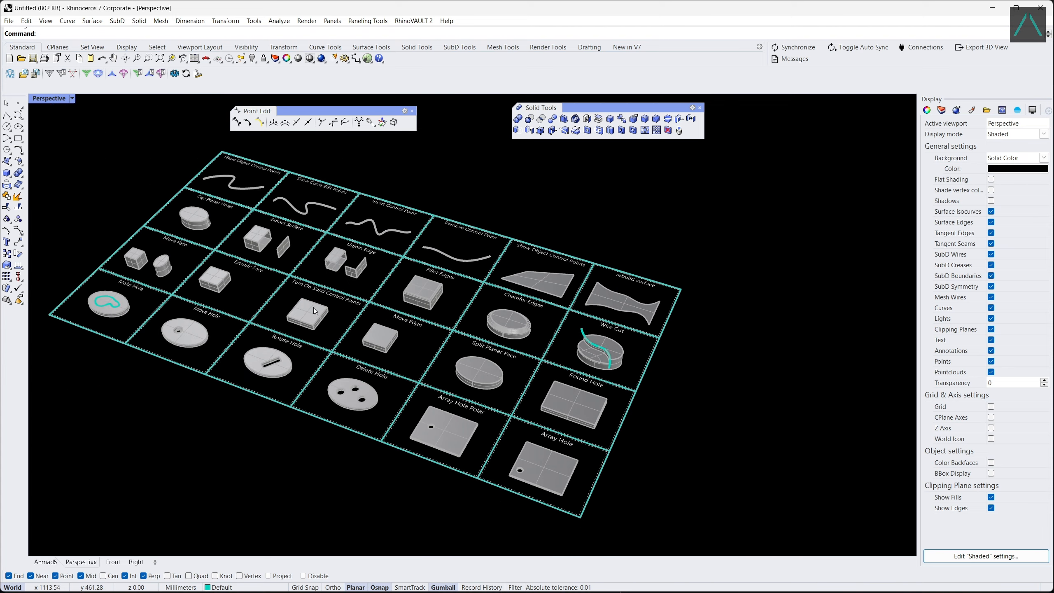
pyautogui.scroll(7, 130, 225)
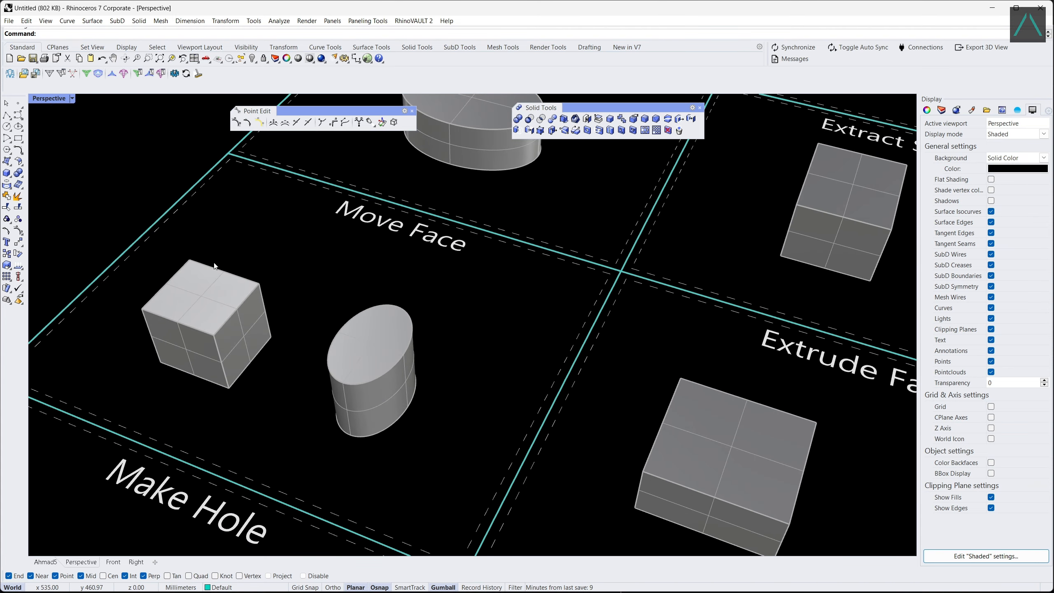
pyautogui.click(679, 119)
pyautogui.click(212, 297)
pyautogui.click(374, 338)
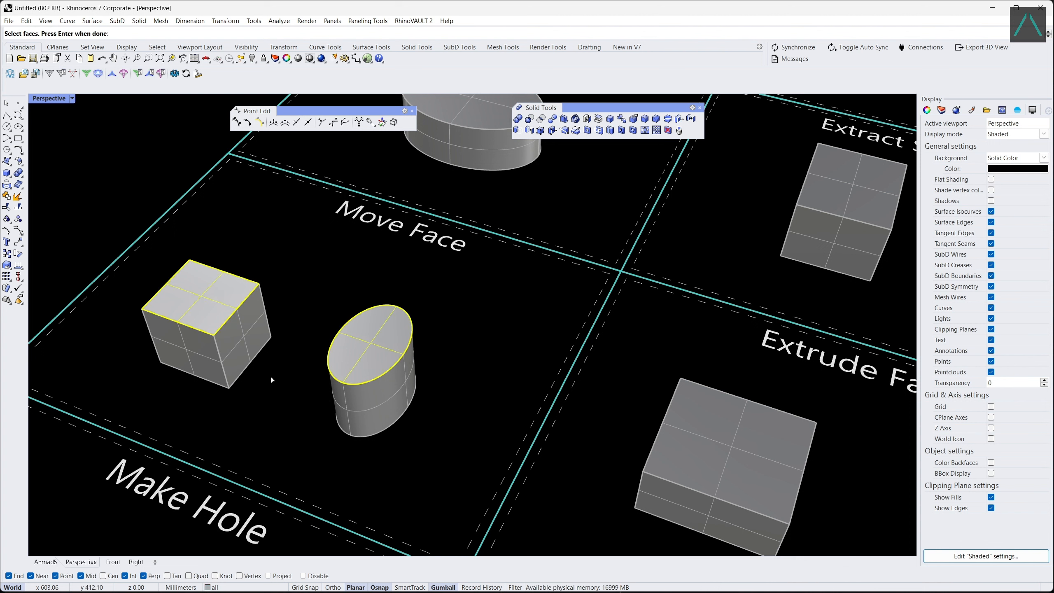
pyautogui.press('Return')
pyautogui.click(229, 388)
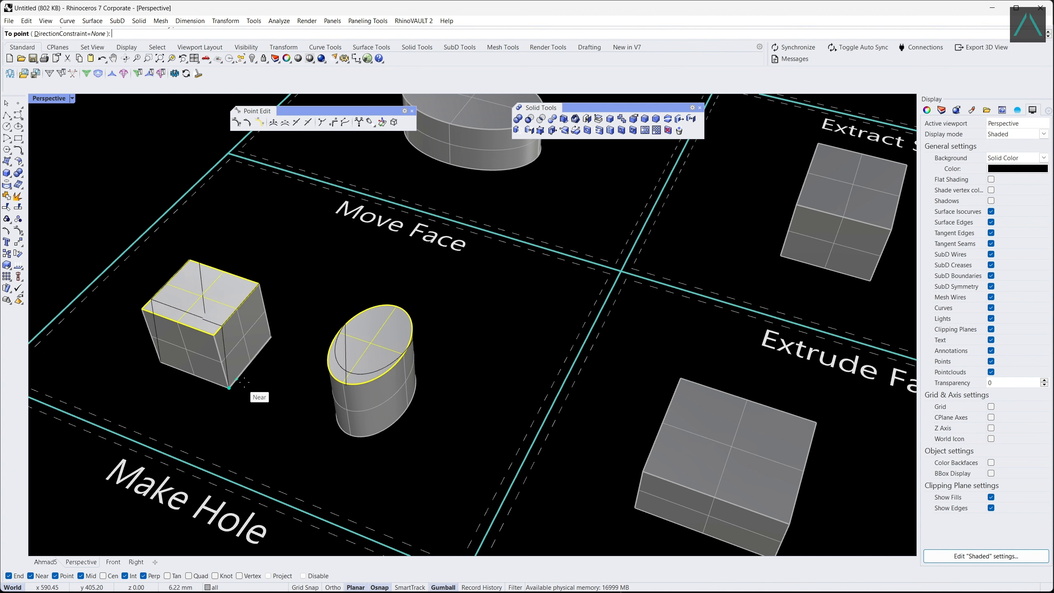
pyautogui.click(261, 357)
# Extrude the short side face of the box in the Extrude Face cell outward to roughly double the box's length.
pyautogui.scroll(-5, 176, 295)
pyautogui.scroll(3, 545, 438)
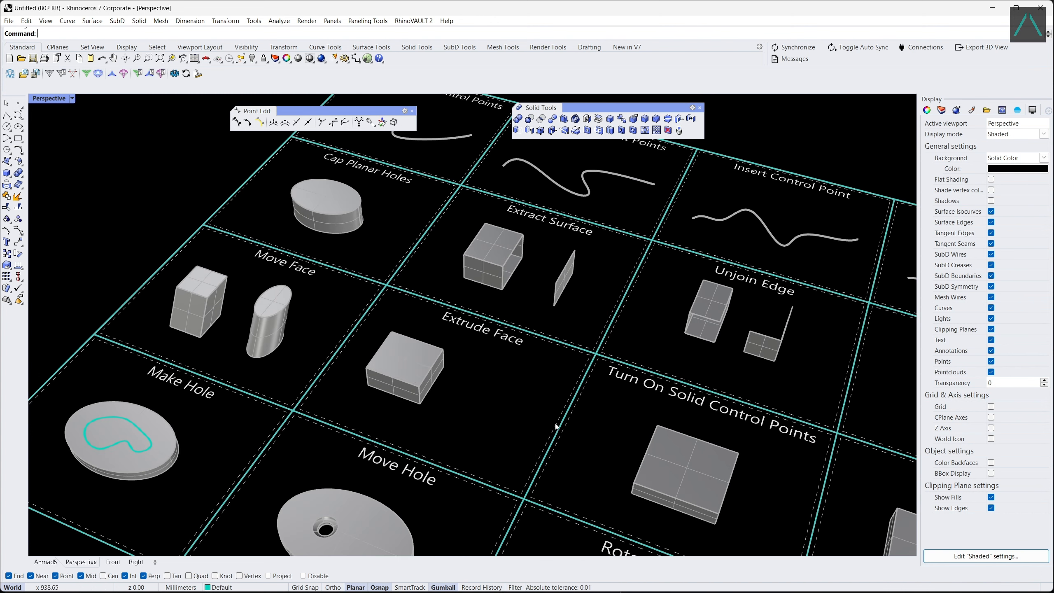
pyautogui.scroll(2, 480, 430)
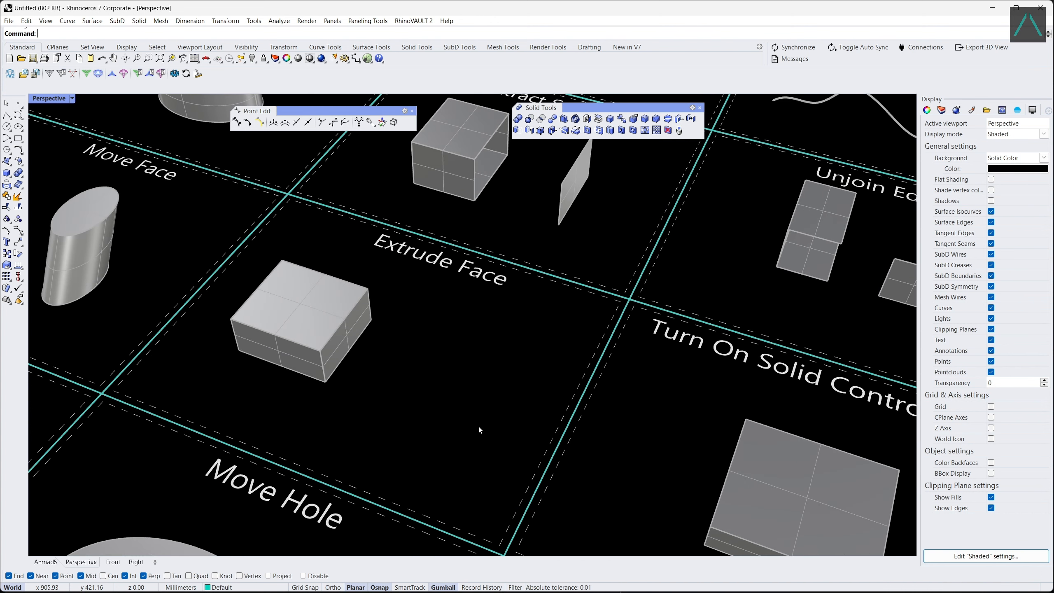
pyautogui.click(516, 130)
pyautogui.click(354, 333)
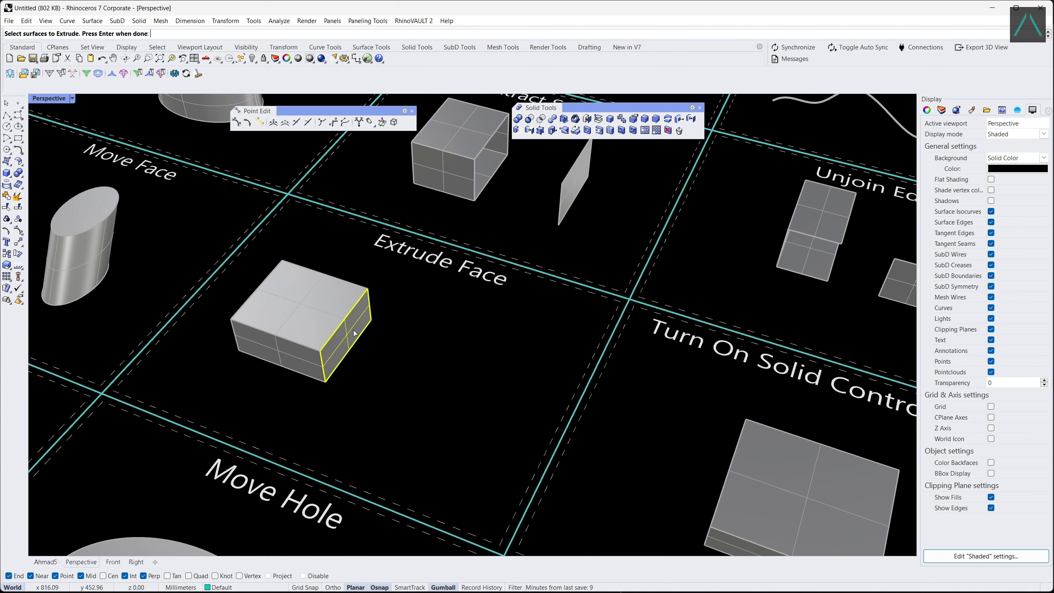
pyautogui.press('Return')
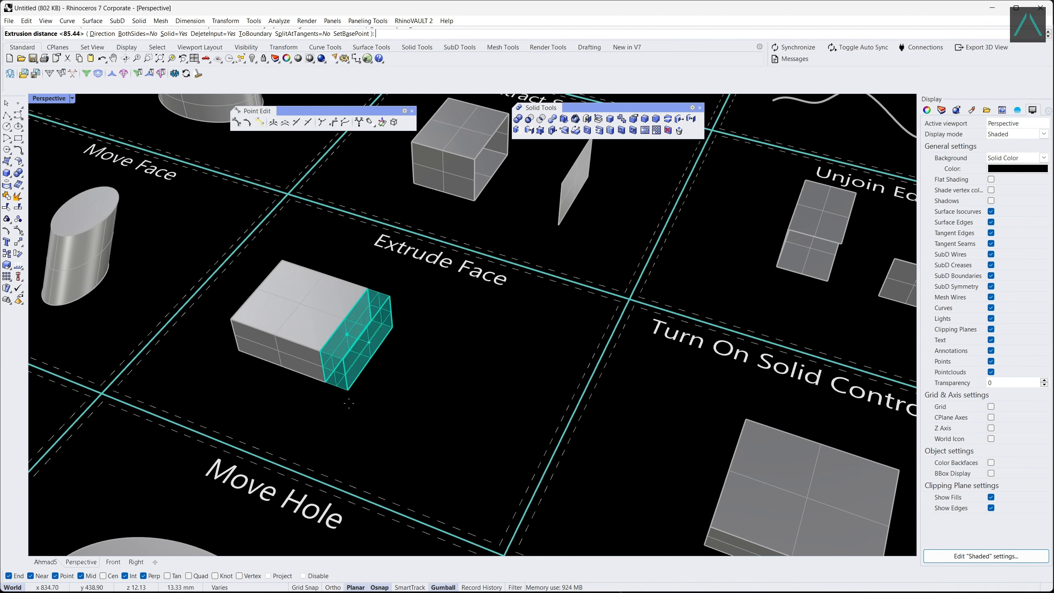
pyautogui.click(443, 429)
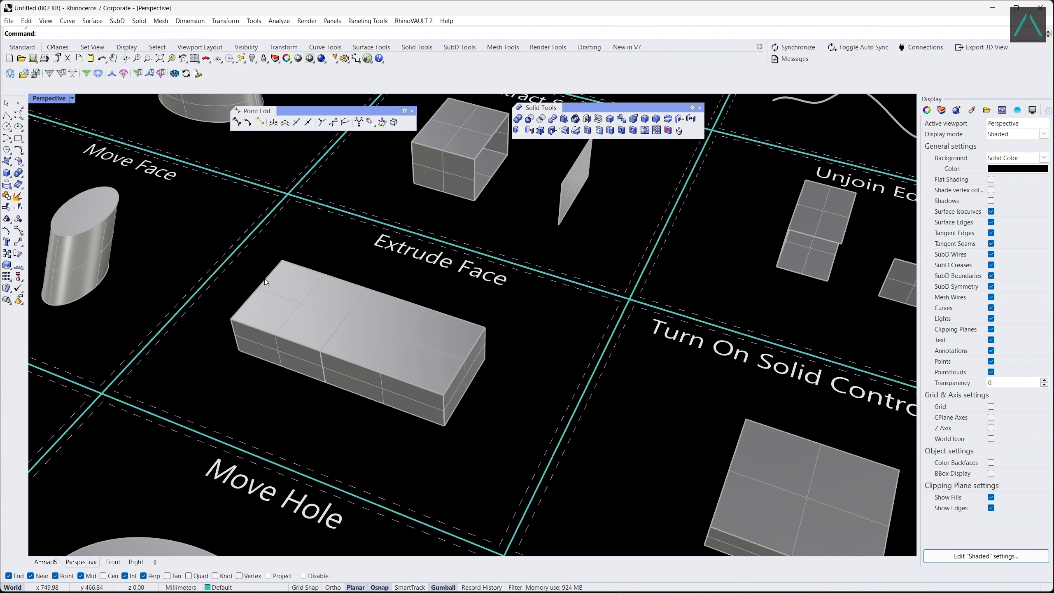
# Turn on the solid control points of the box in the Turn On Solid Control Points cell.
pyautogui.scroll(-5, 265, 278)
pyautogui.scroll(3, 428, 376)
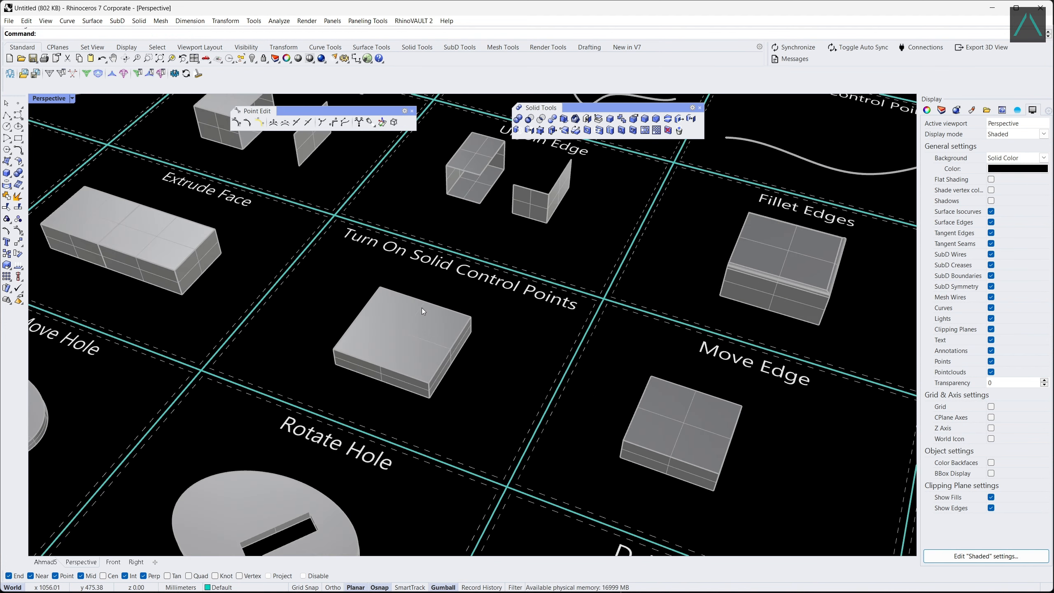
pyautogui.scroll(2, 357, 303)
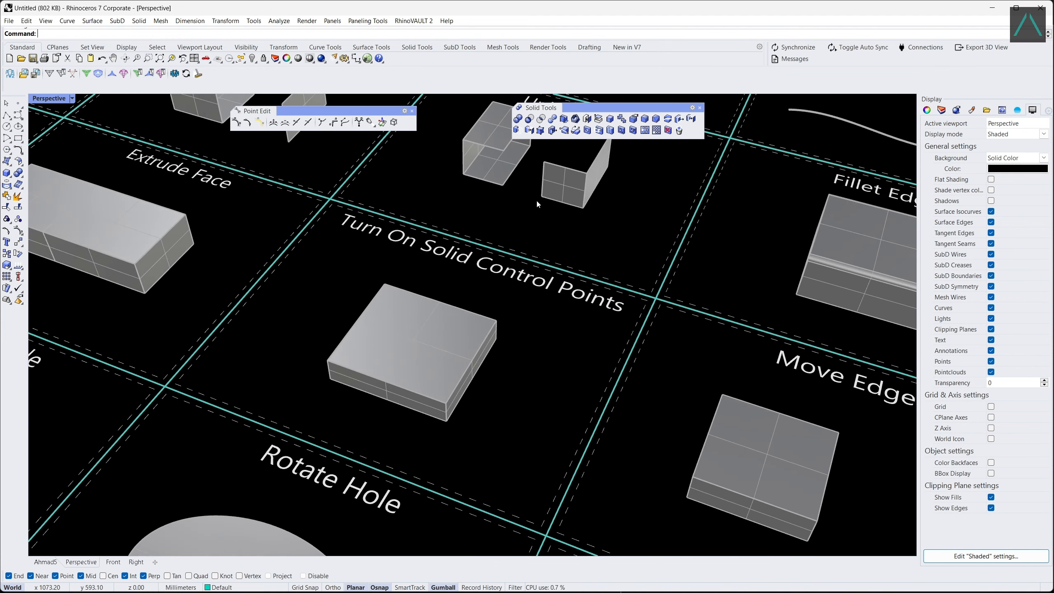
pyautogui.click(540, 131)
pyautogui.click(430, 327)
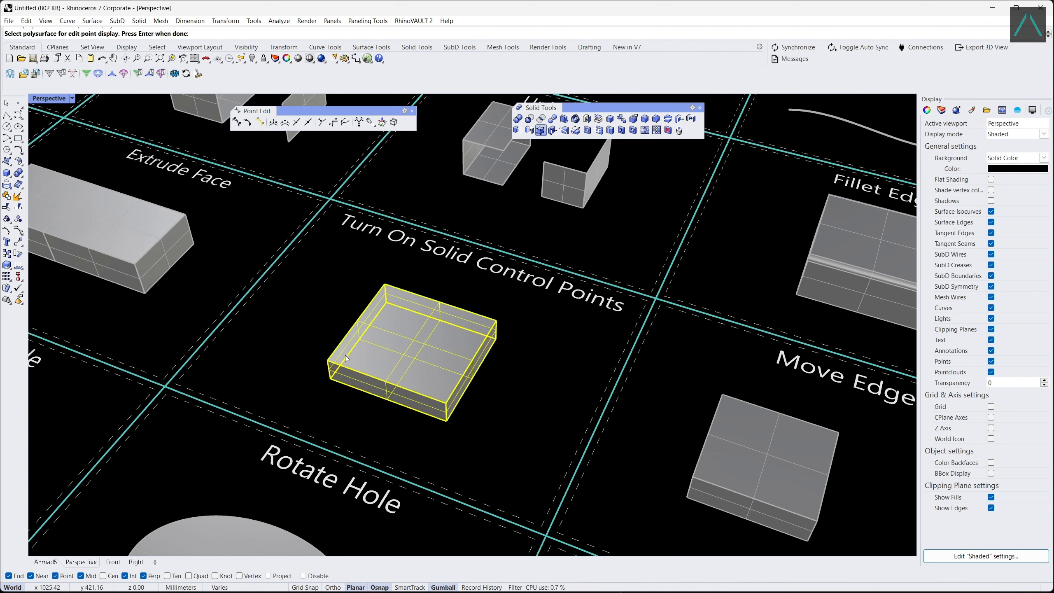
pyautogui.press('Return')
# Raise two diagonally opposite top corner points of the box vertically to warp its top face.
pyautogui.click(391, 285)
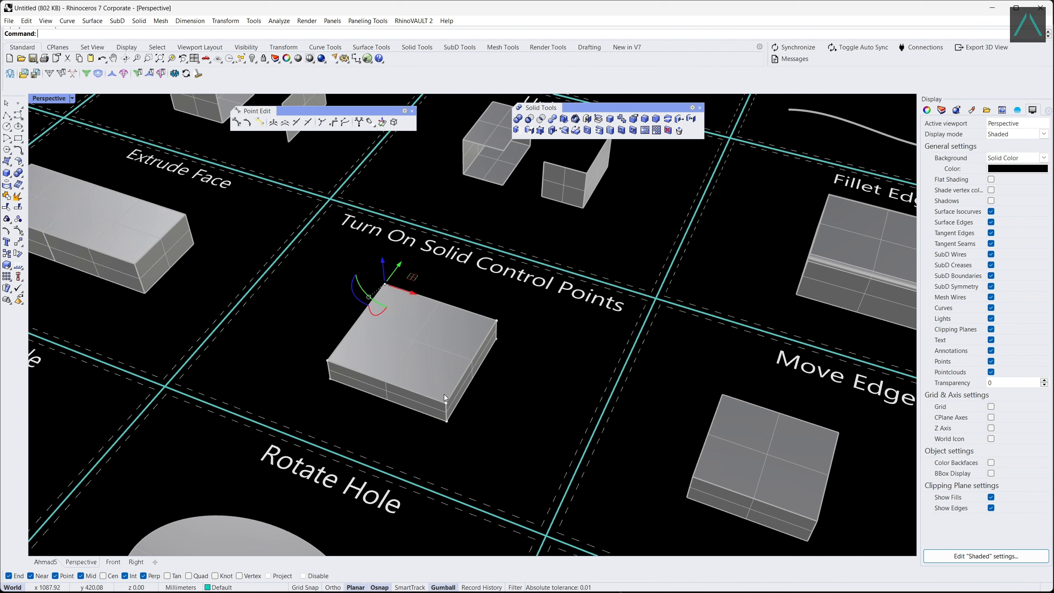
pyautogui.keyDown('shift'); pyautogui.click(444, 402); pyautogui.keyUp('shift')
pyautogui.moveTo(413, 320); pyautogui.dragTo(411, 284)
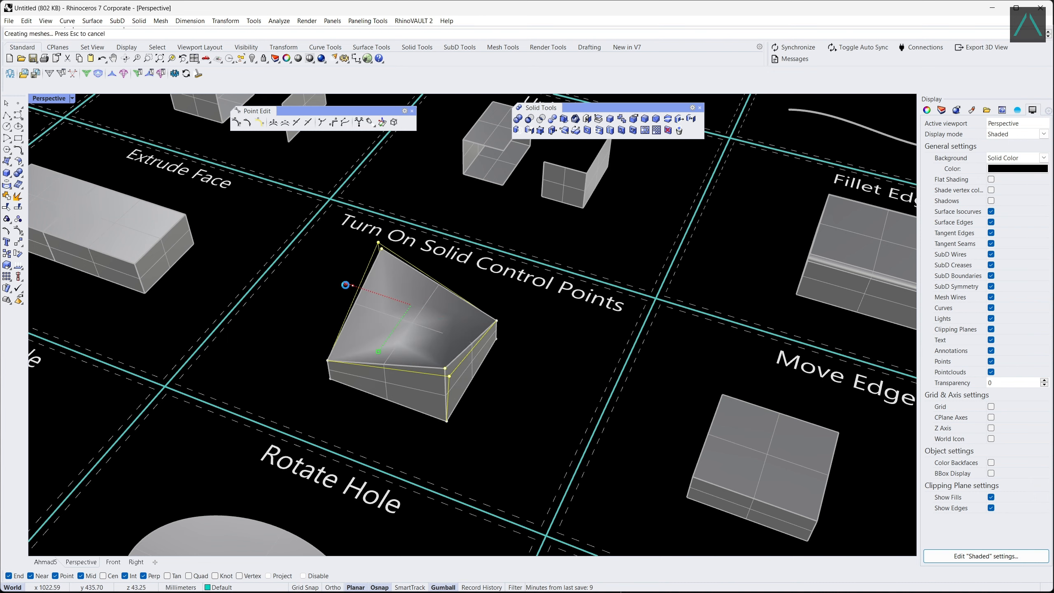
pyautogui.click(313, 335)
# Move the near vertical corner edge of the Move Edge box outward along its front face direction by about 27 mm.
pyautogui.scroll(-5, 287, 303)
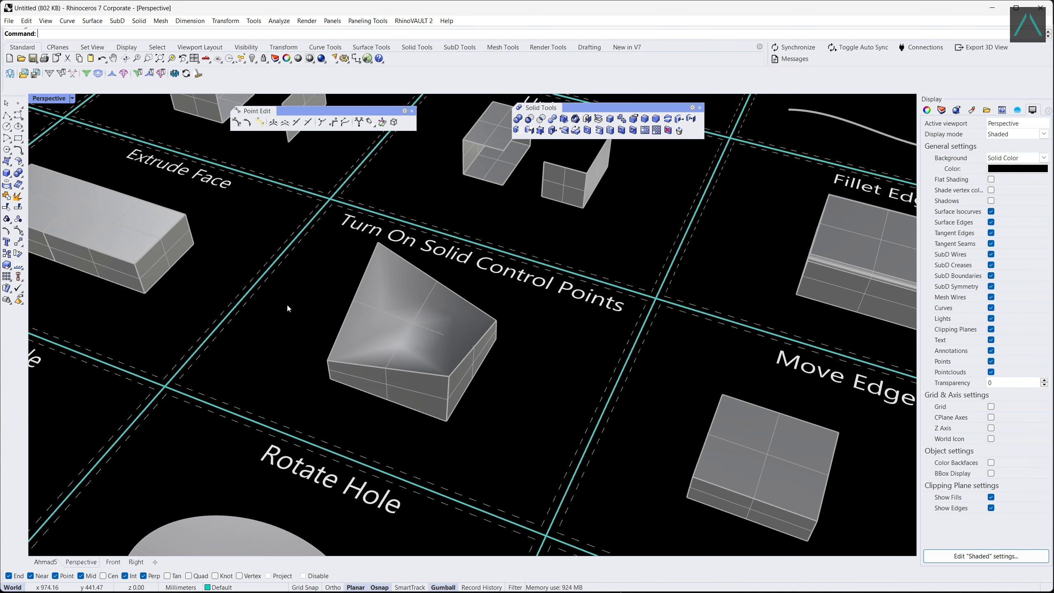
pyautogui.scroll(5, 475, 394)
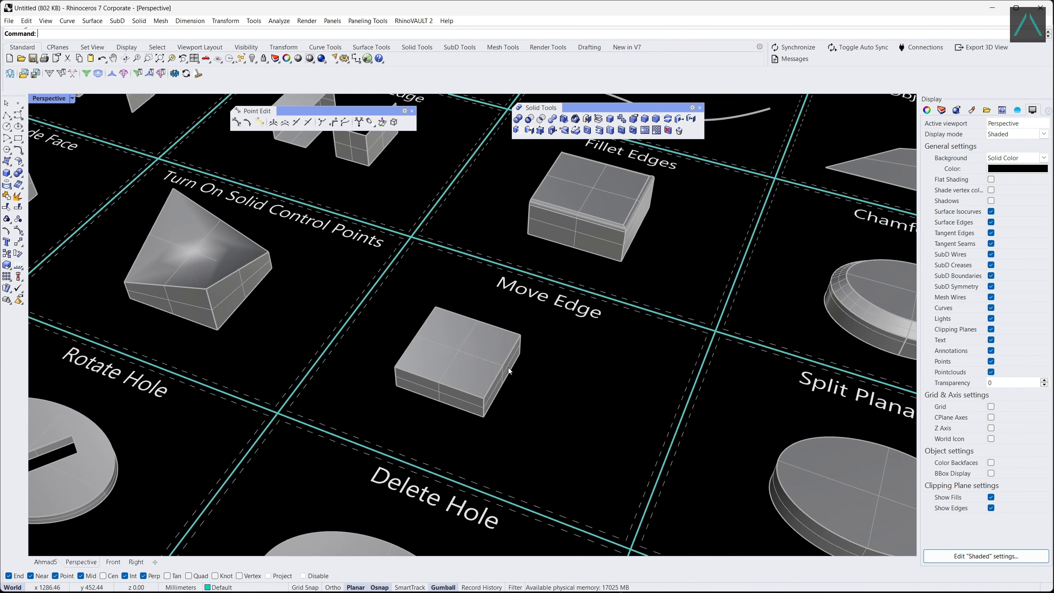
pyautogui.click(552, 130)
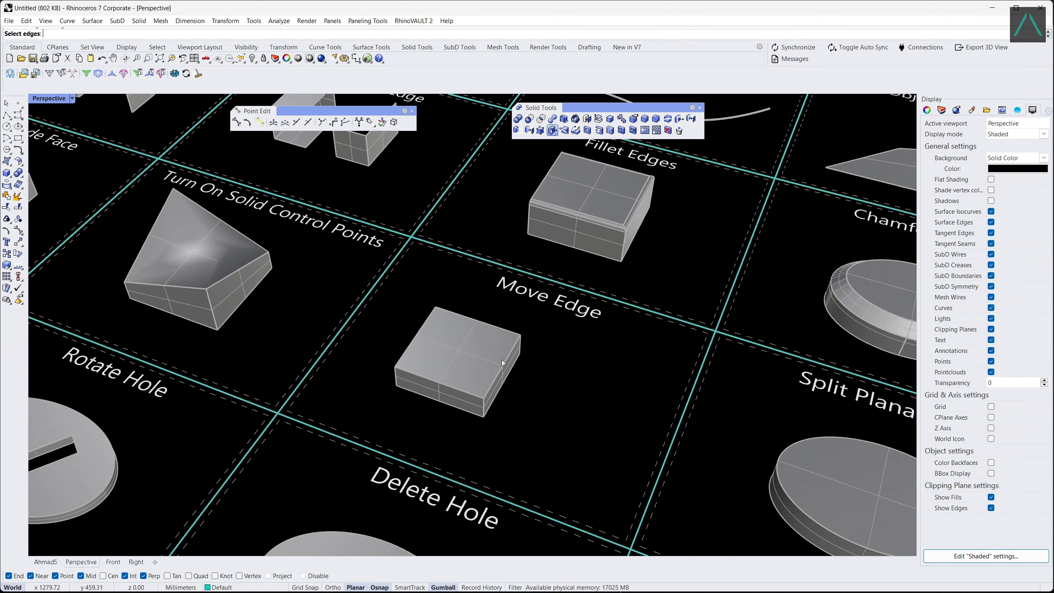
pyautogui.click(485, 409)
pyautogui.press('Return')
pyautogui.click(420, 376)
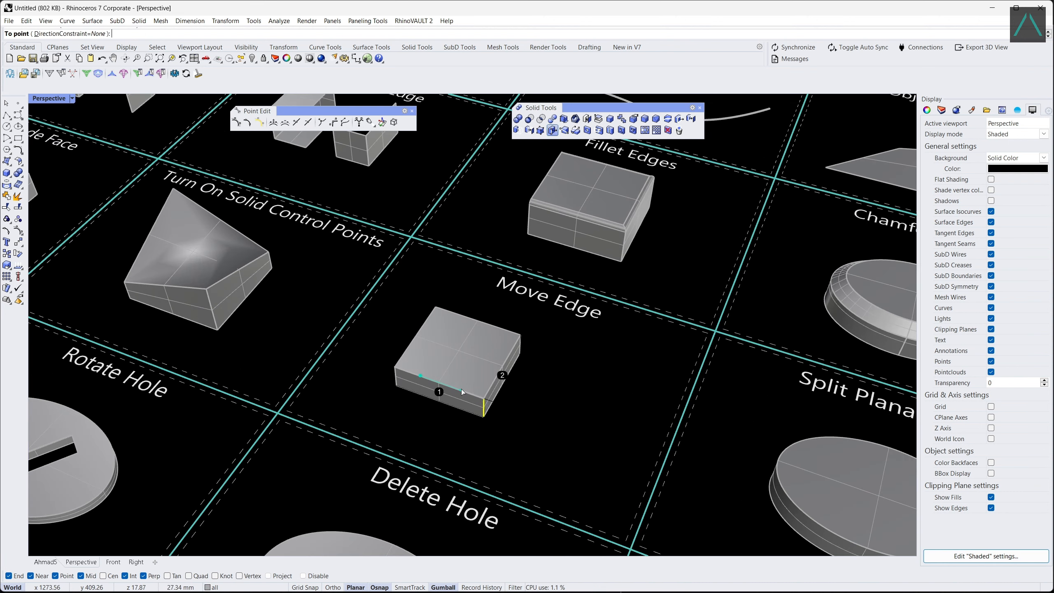
pyautogui.click(461, 389)
# Split the top face of the elliptical solid in the Split Planar Face cell along a diagonal axis through its centre.
pyautogui.scroll(-5, 312, 299)
pyautogui.scroll(6, 580, 403)
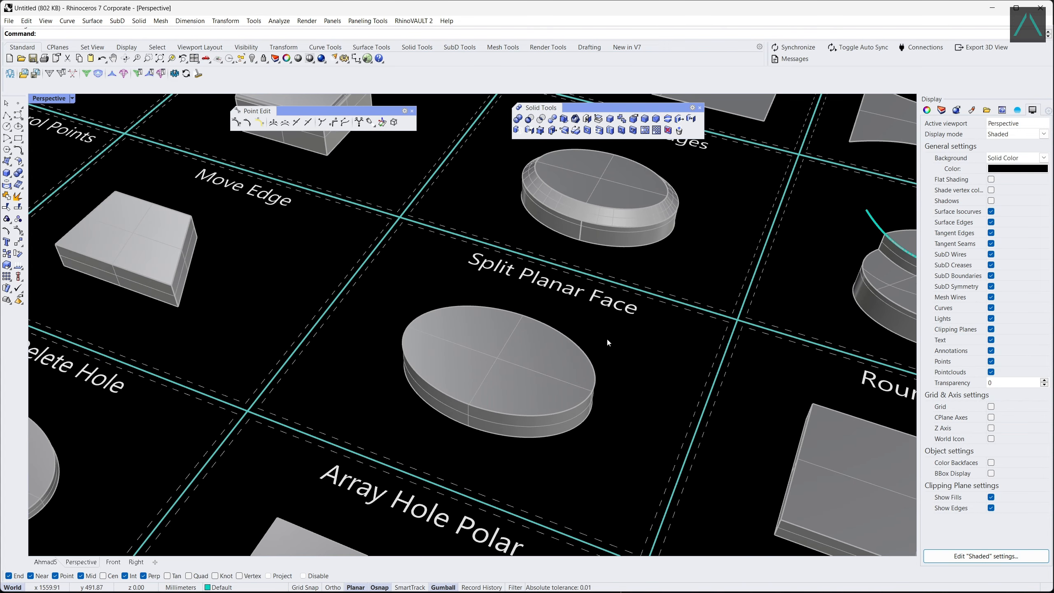
pyautogui.click(564, 130)
pyautogui.click(458, 374)
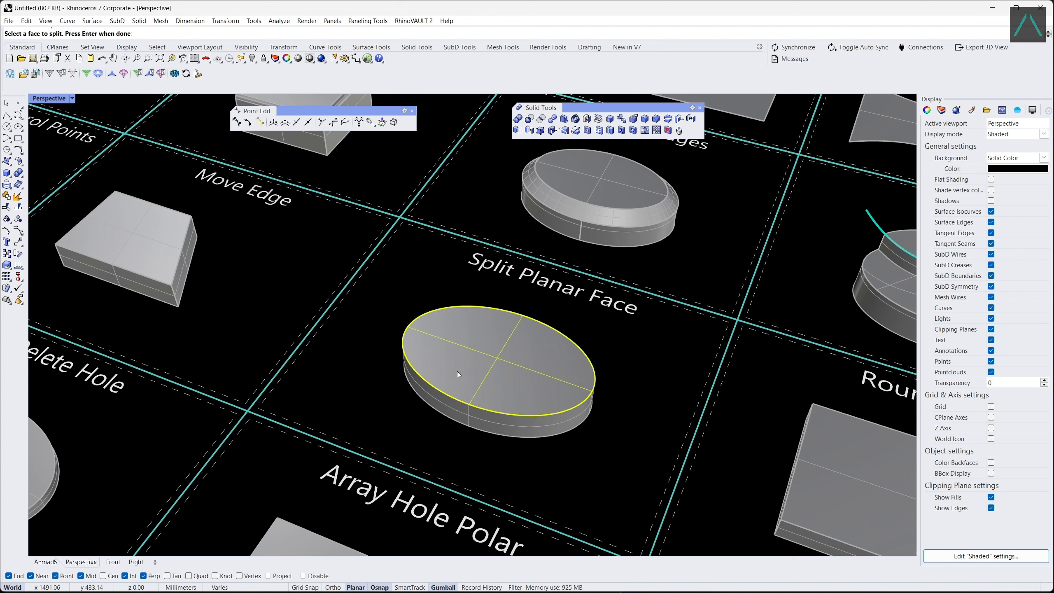
pyautogui.press('Return')
pyautogui.click(418, 376)
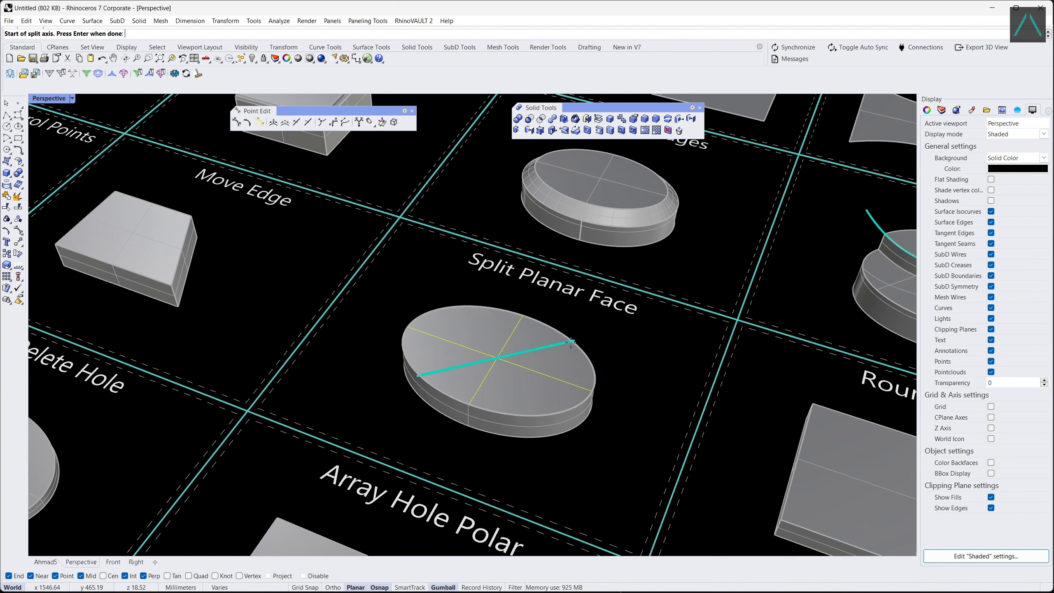
pyautogui.press('Return')
pyautogui.keyDown('ctrl'); pyautogui.keyDown('shift'); pyautogui.click(520, 388); pyautogui.keyUp('shift'); pyautogui.keyUp('ctrl')
pyautogui.click(622, 353)
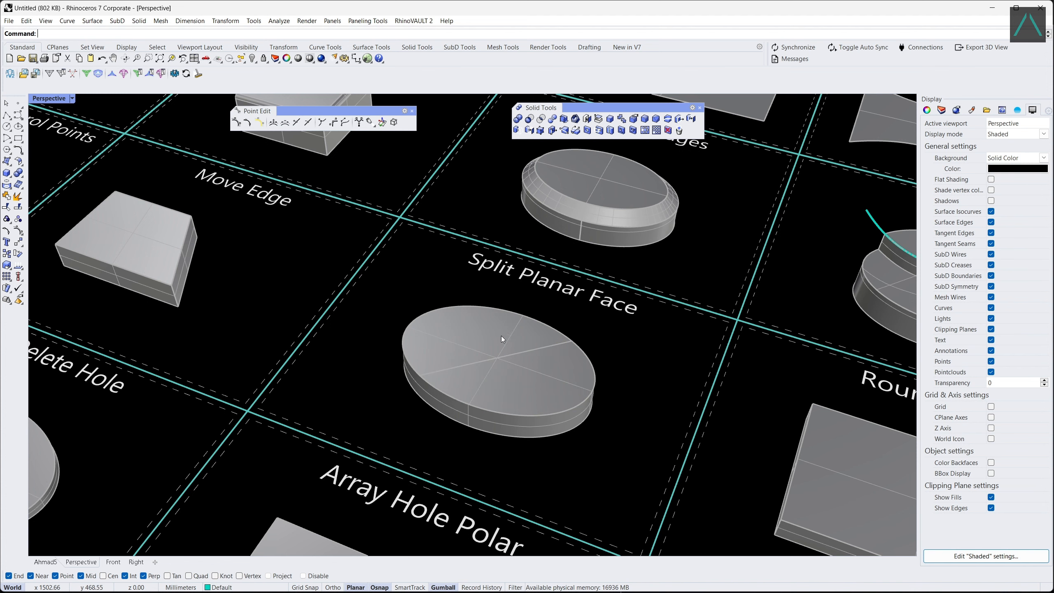
pyautogui.keyDown('ctrl'); pyautogui.keyDown('shift'); pyautogui.click(501, 337); pyautogui.keyUp('shift'); pyautogui.keyUp('ctrl')
pyautogui.click(622, 349)
# Place three round holes with radius 8 and depth 10 on the top face of the slab in the Round Hole cell.
pyautogui.scroll(-7, 361, 278)
pyautogui.scroll(5, 664, 392)
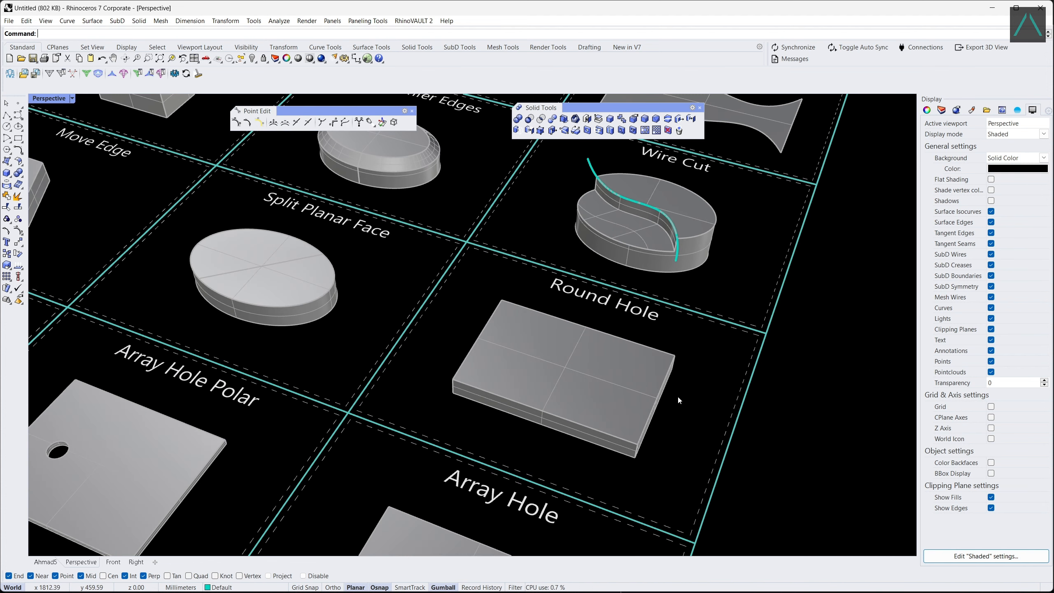
pyautogui.scroll(2, 679, 398)
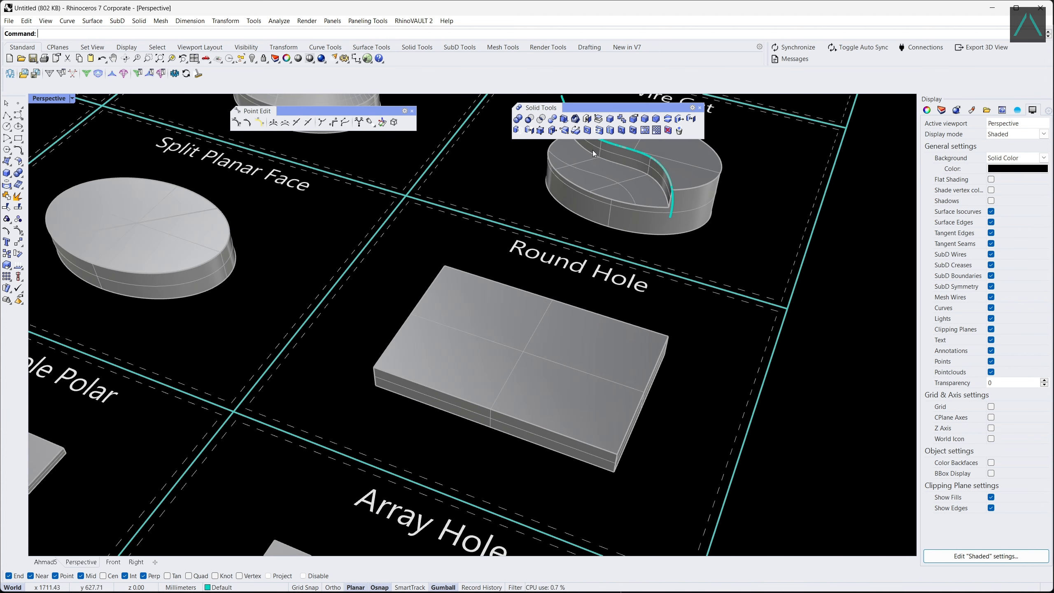
pyautogui.click(587, 131)
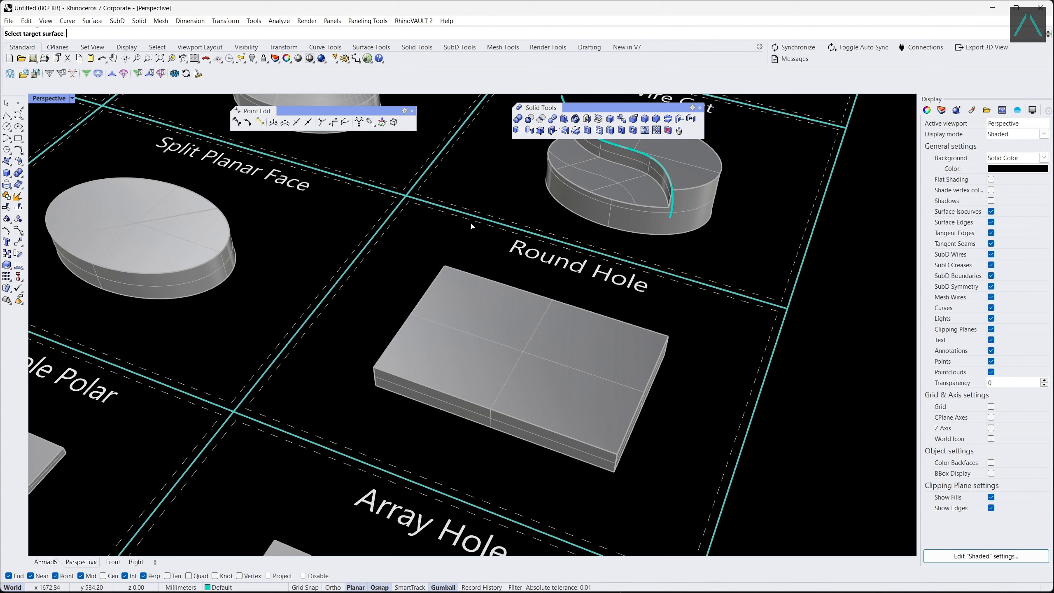
pyautogui.click(475, 339)
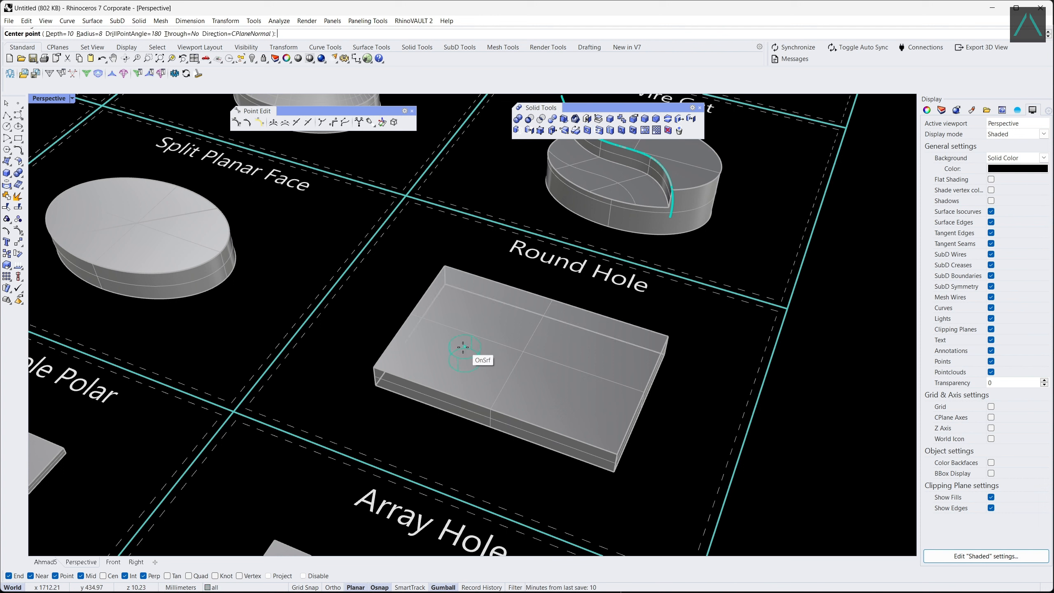
pyautogui.click(459, 347)
pyautogui.click(523, 332)
pyautogui.click(572, 389)
pyautogui.press('Return')
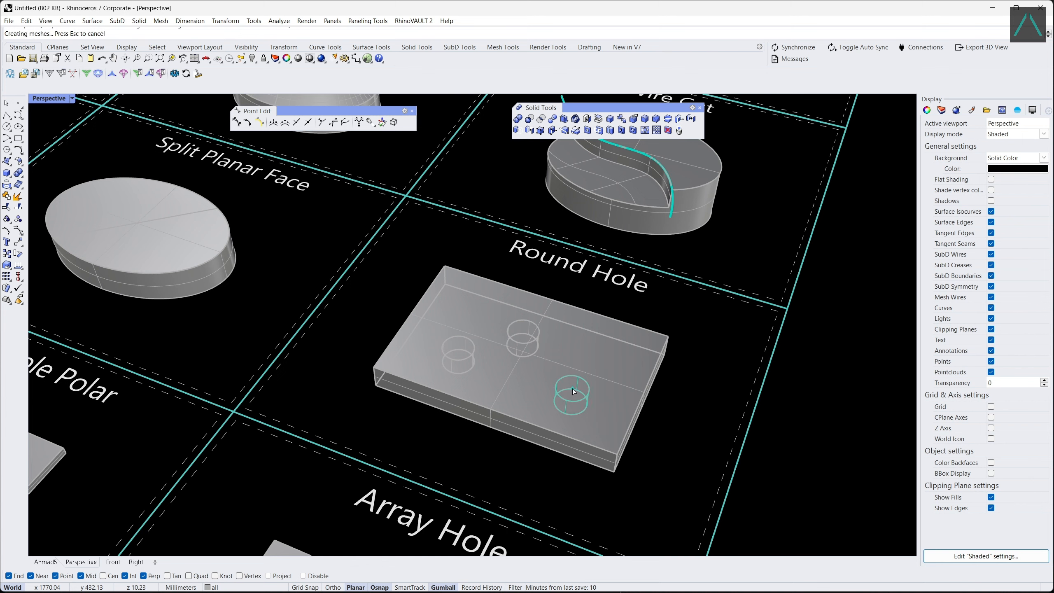
# Cut a hole about 47 mm deep into the Make Hole elliptical disc using the closed curve on its top face.
pyautogui.scroll(-8, 797, 330)
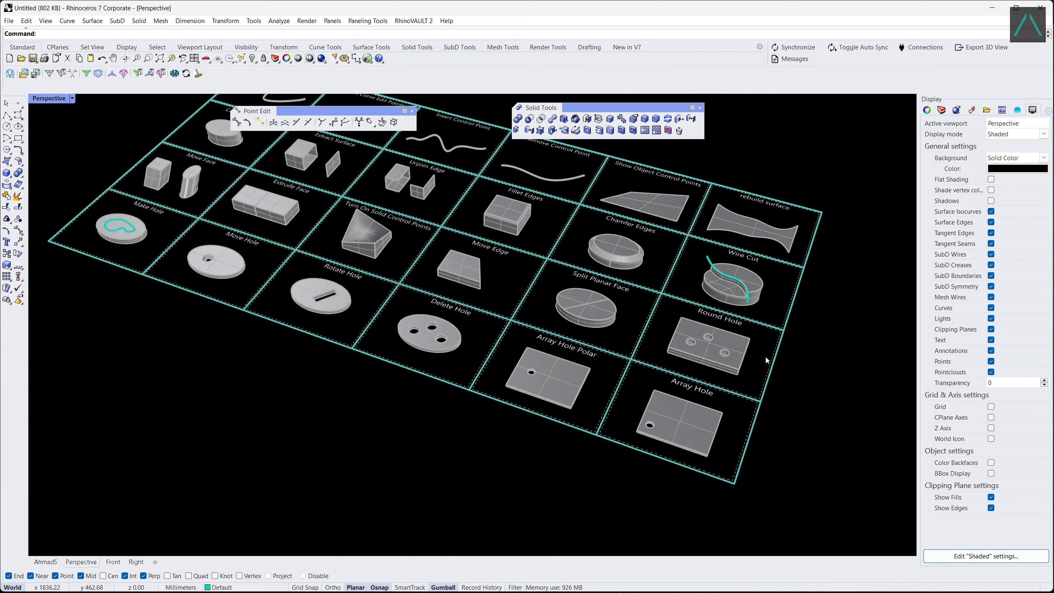
pyautogui.scroll(5, 211, 239)
pyautogui.scroll(6, 212, 240)
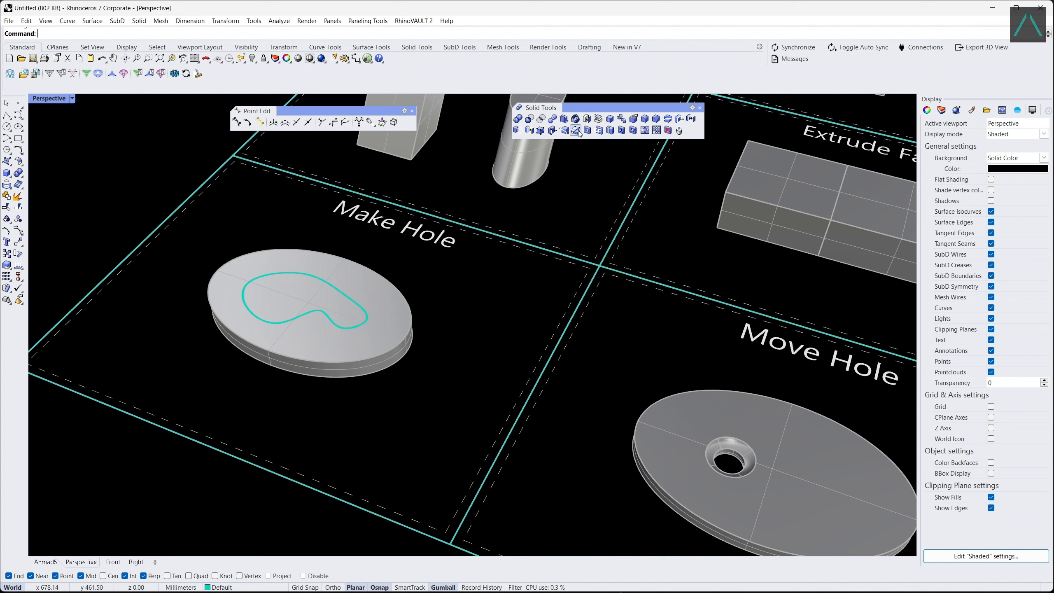
pyautogui.click(598, 130)
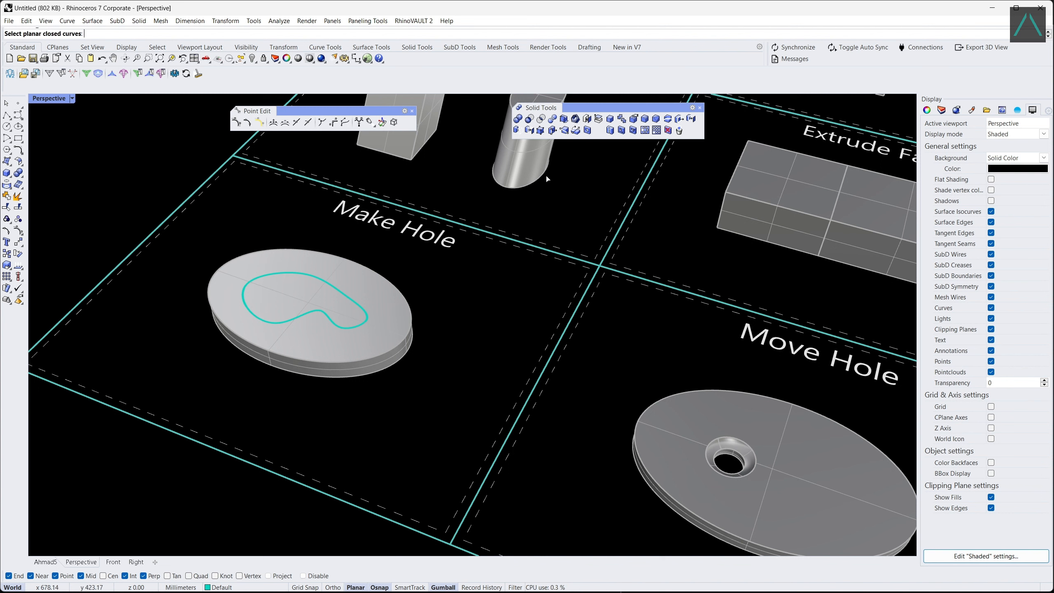
pyautogui.click(325, 282)
pyautogui.press('Return')
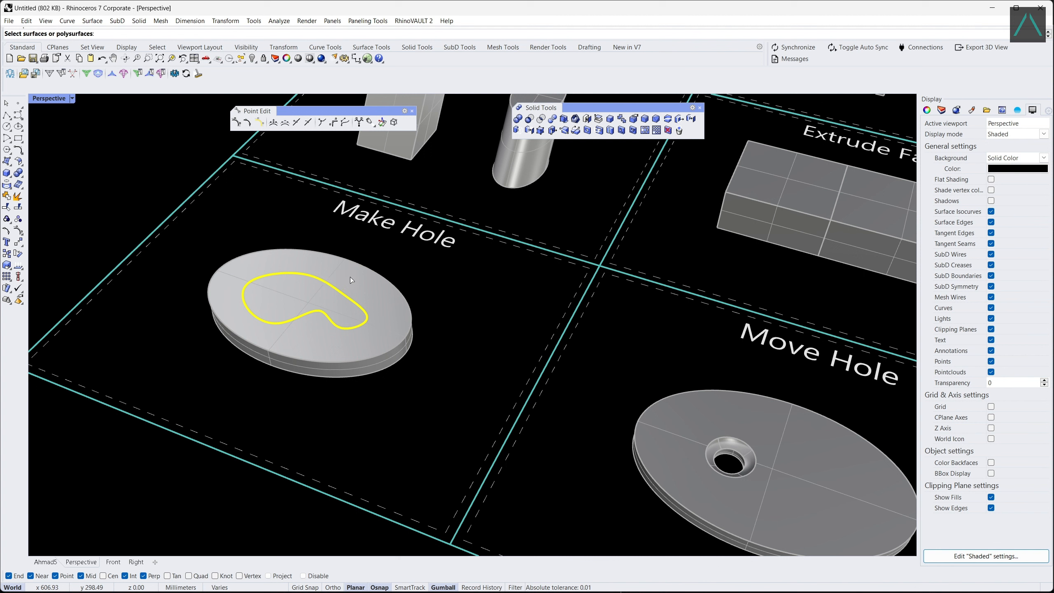
pyautogui.click(354, 267)
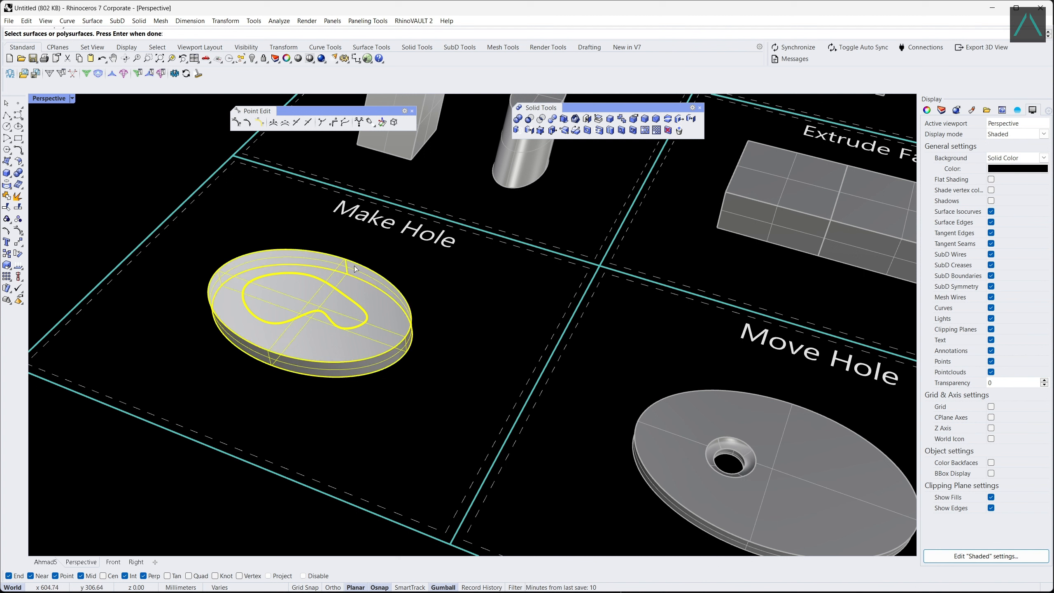
pyautogui.press('Return')
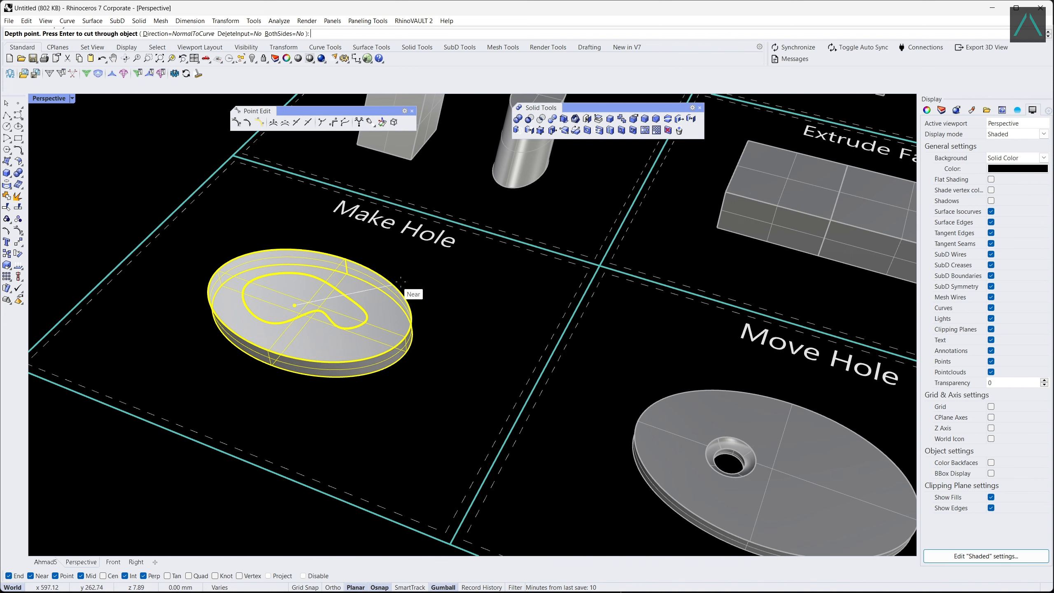
pyautogui.click(429, 364)
# Move the round hole in the Move Hole disc across the centre towards the disc's near right side.
pyautogui.scroll(-4, 163, 304)
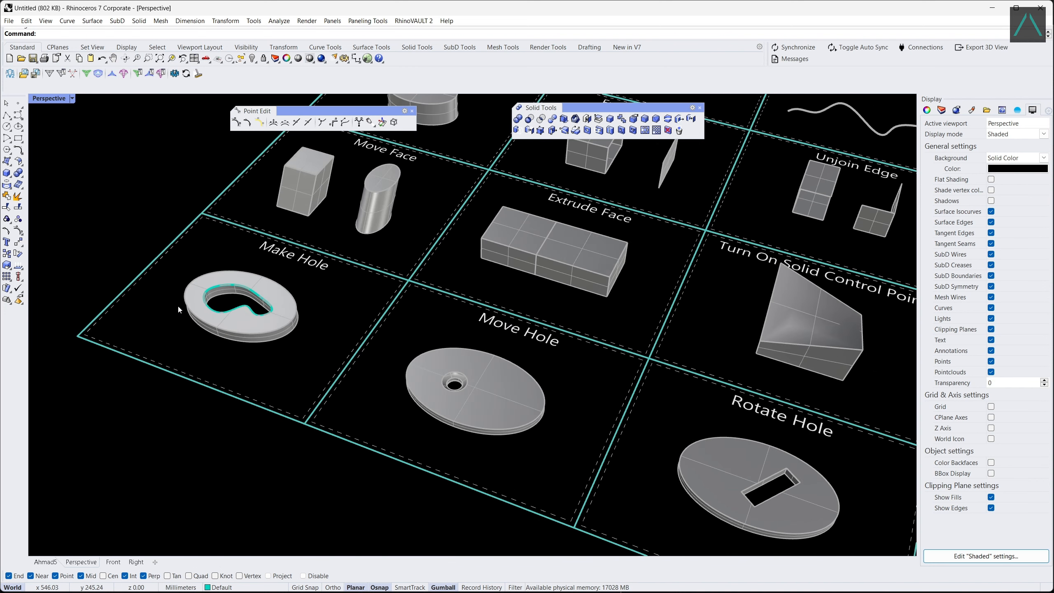
pyautogui.scroll(5, 509, 429)
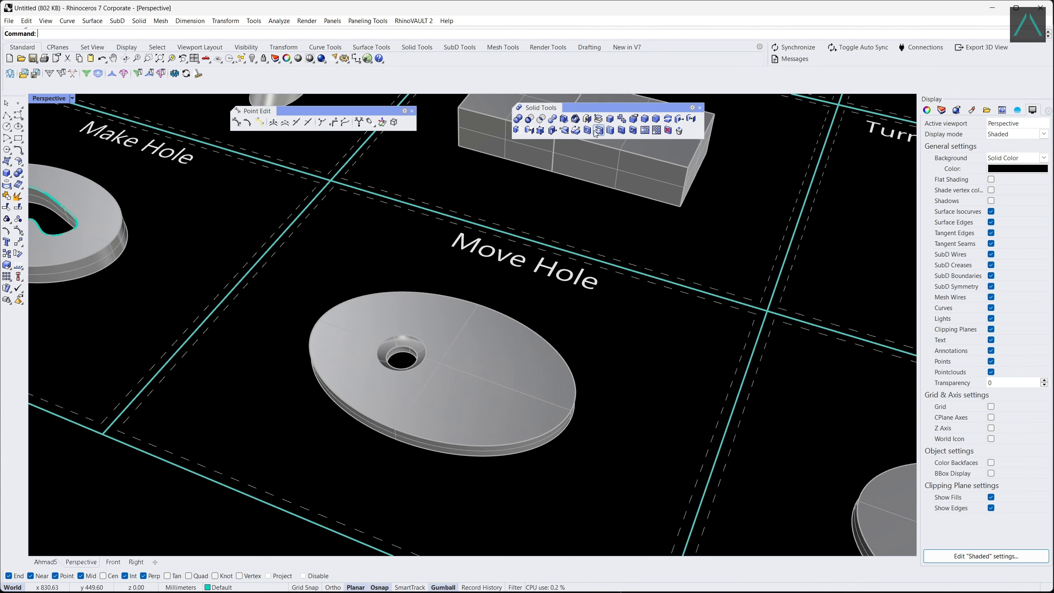
pyautogui.click(621, 131)
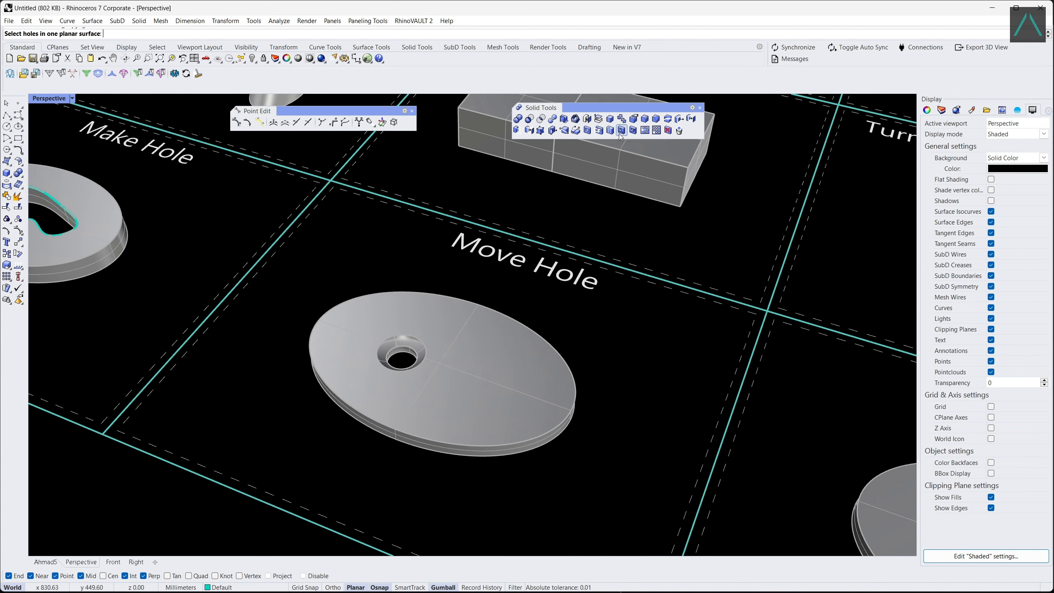
pyautogui.click(421, 343)
pyautogui.press('Return')
pyautogui.click(425, 357)
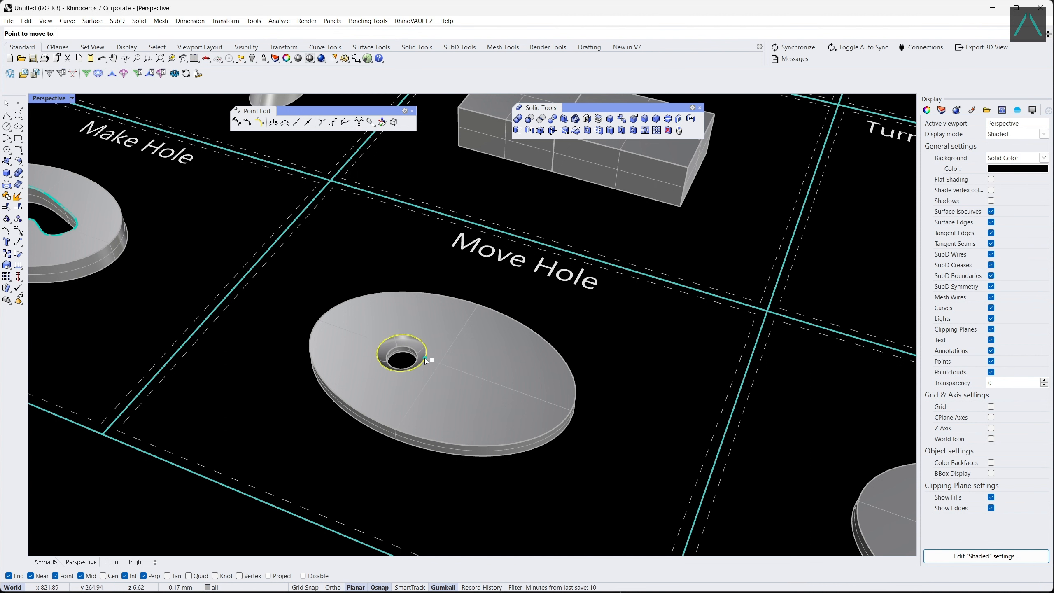
pyautogui.click(493, 409)
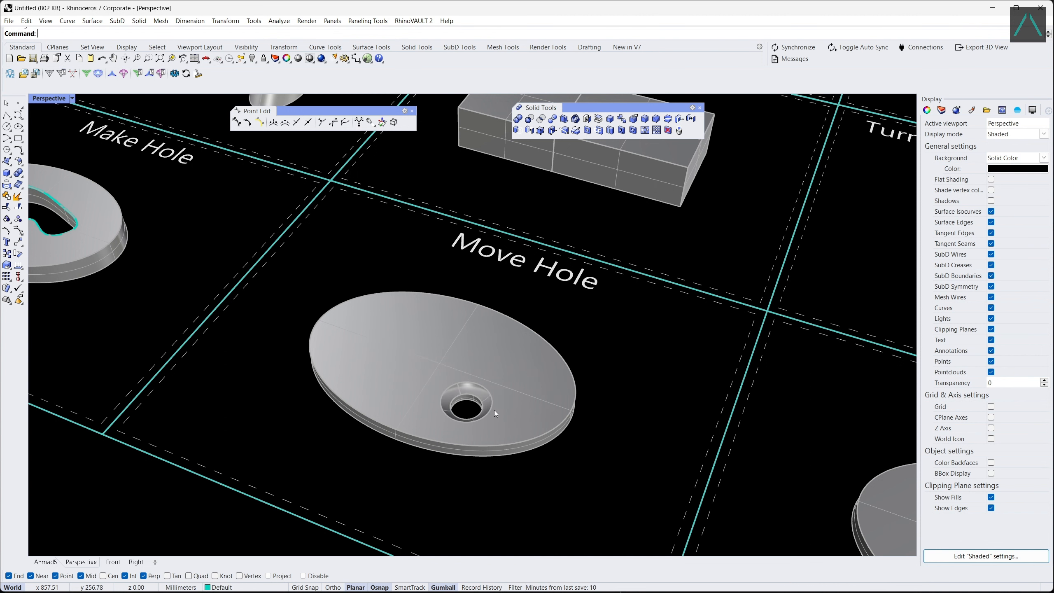
# Rotate the rectangular hole in the Rotate Hole disc about its near corner so it runs across the disc's short direction.
pyautogui.scroll(-6, 245, 289)
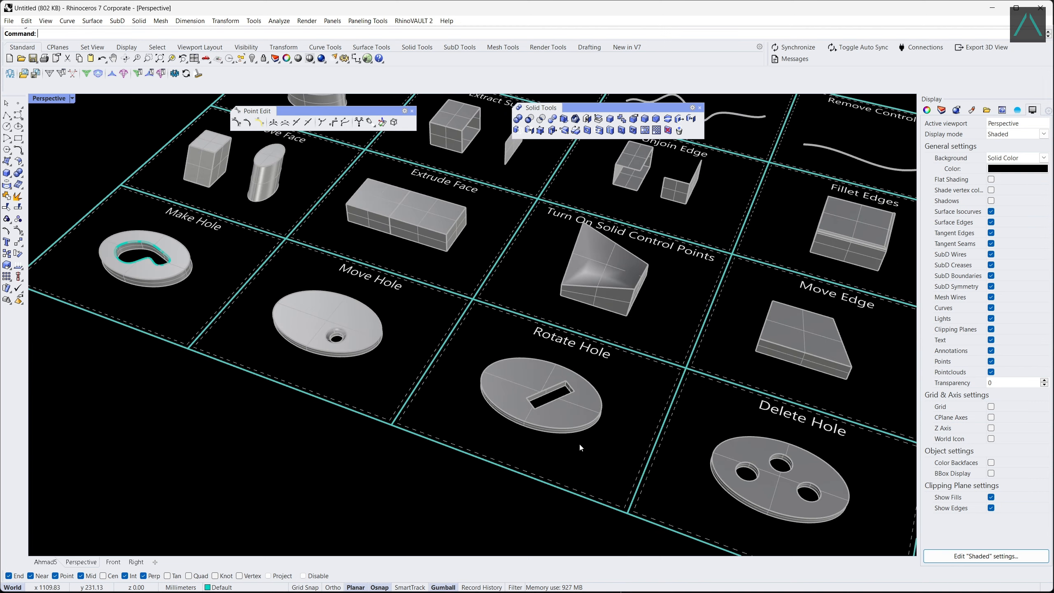
pyautogui.scroll(5, 559, 382)
pyautogui.scroll(2, 559, 386)
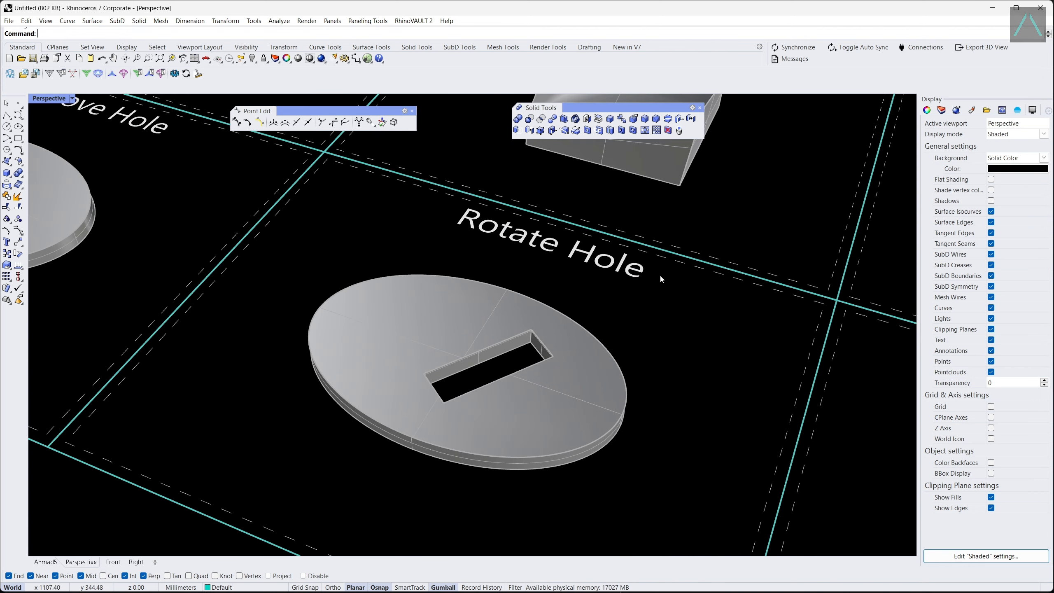
pyautogui.click(633, 131)
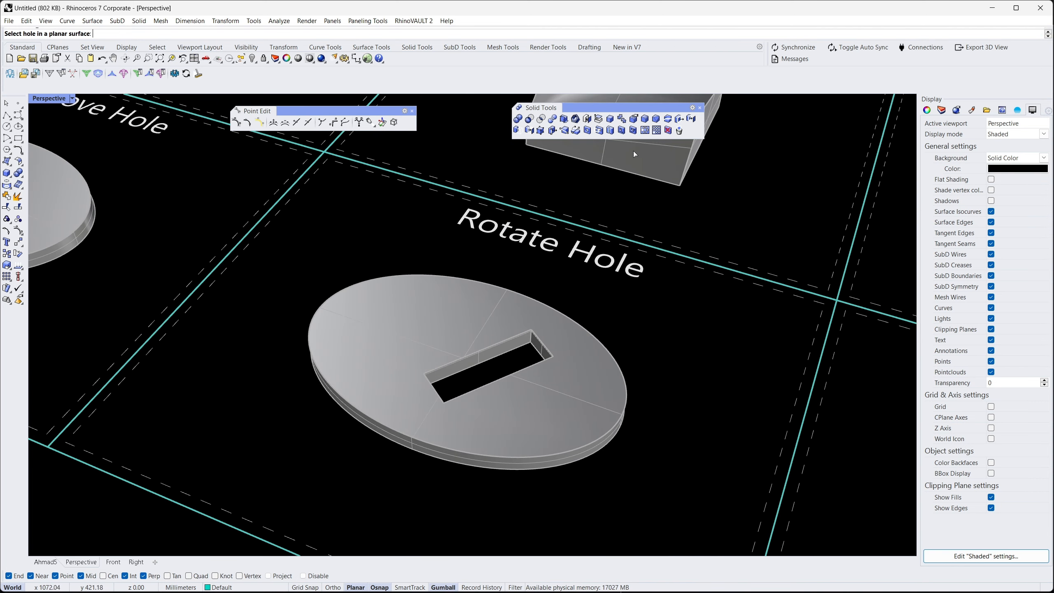
pyautogui.click(443, 366)
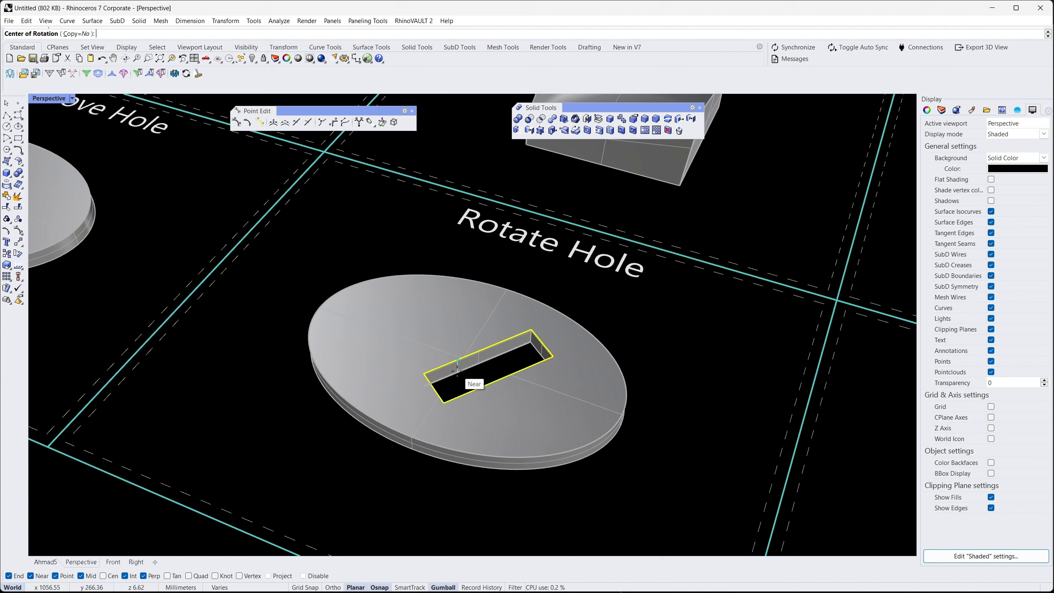
pyautogui.click(447, 403)
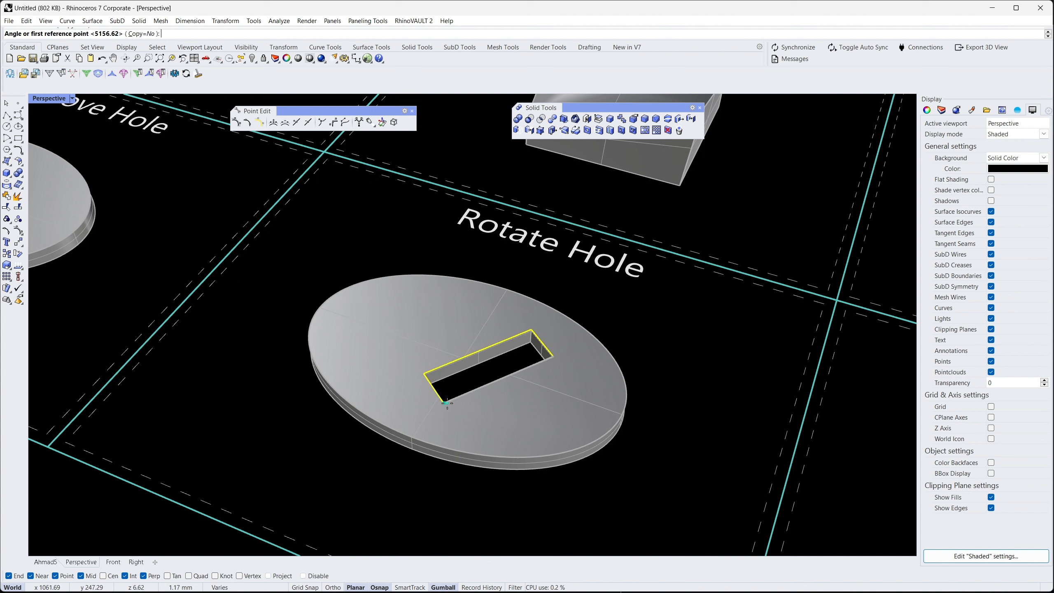
pyautogui.click(502, 435)
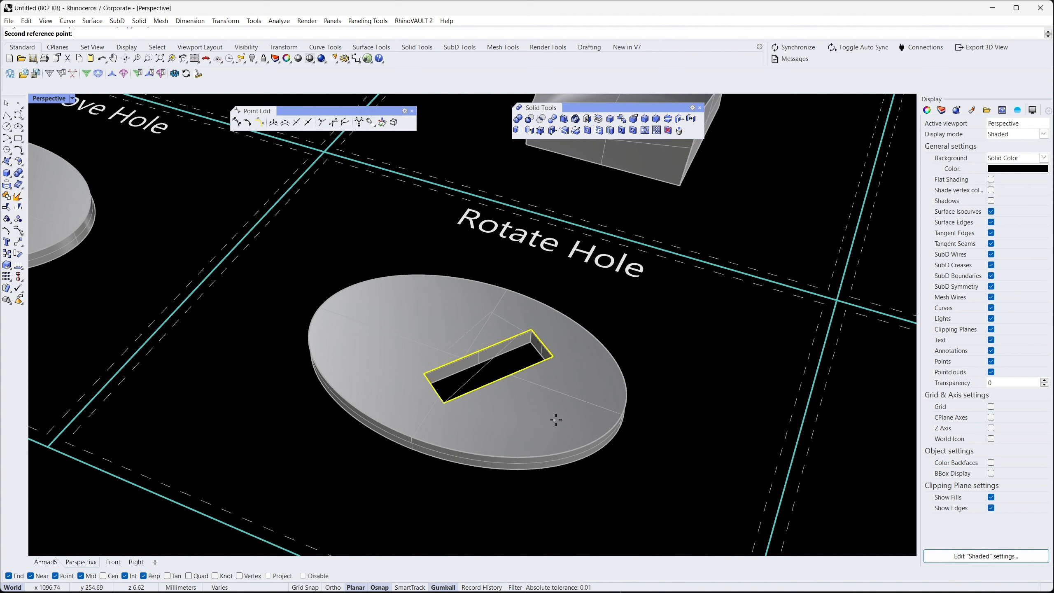
pyautogui.click(567, 346)
# Delete all three round holes from the elliptical disc in the Delete Hole cell.
pyautogui.scroll(-5, 216, 278)
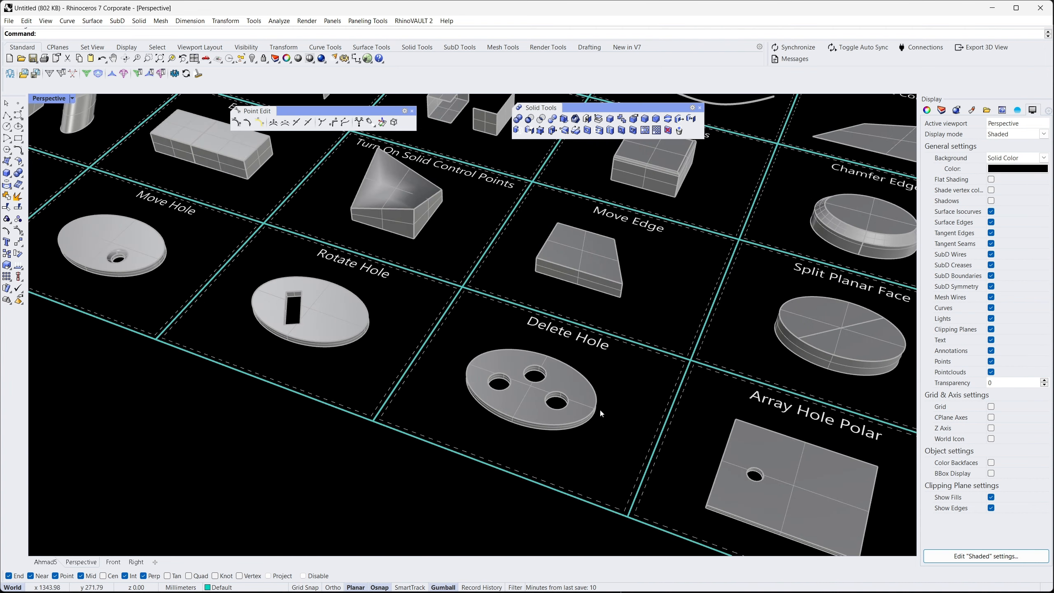
pyautogui.scroll(6, 600, 409)
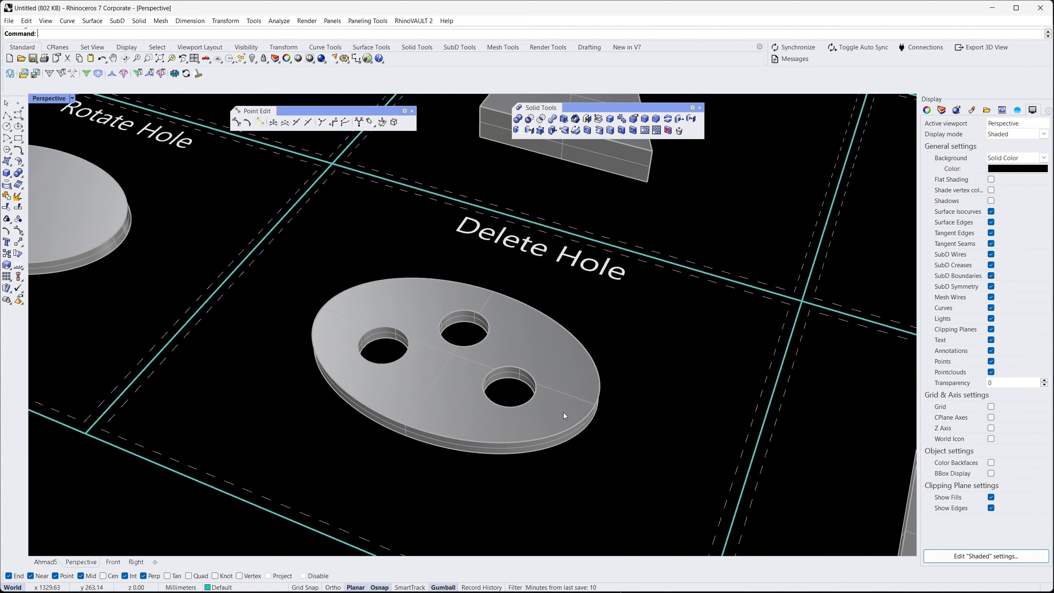
pyautogui.click(668, 130)
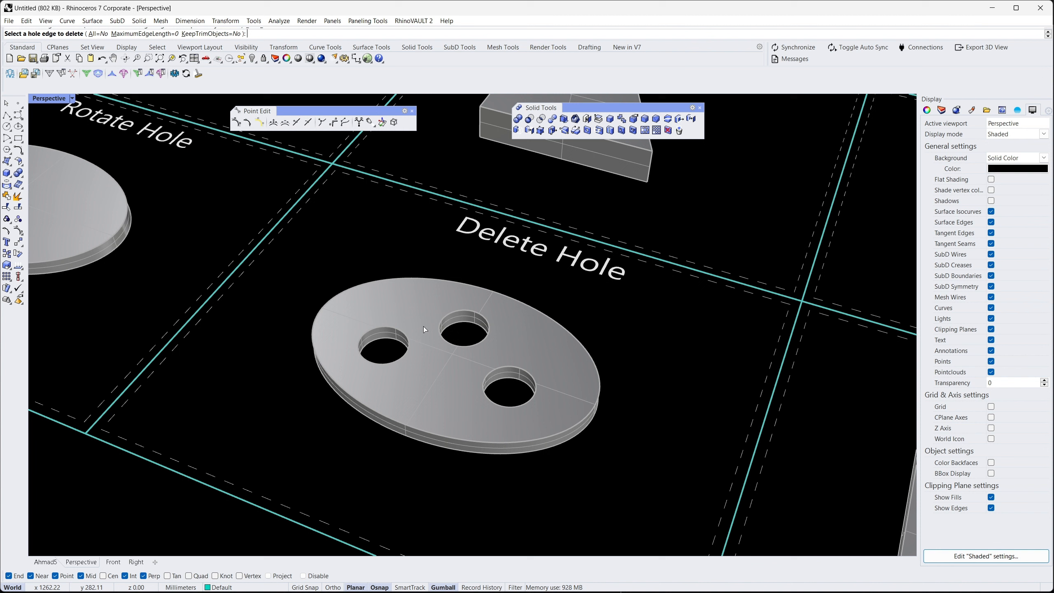
pyautogui.click(389, 328)
pyautogui.click(464, 310)
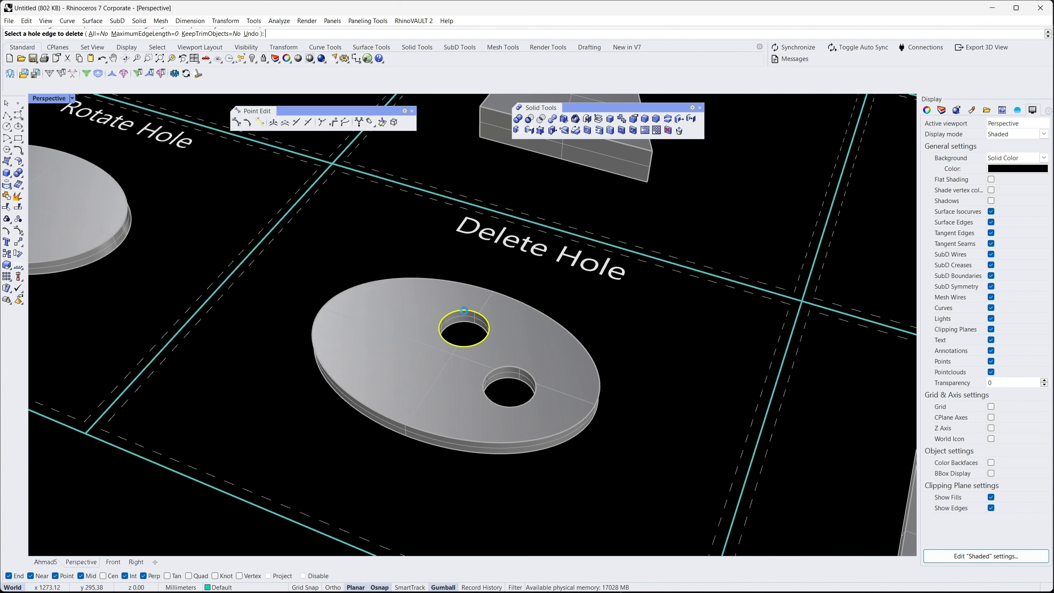
pyautogui.click(507, 365)
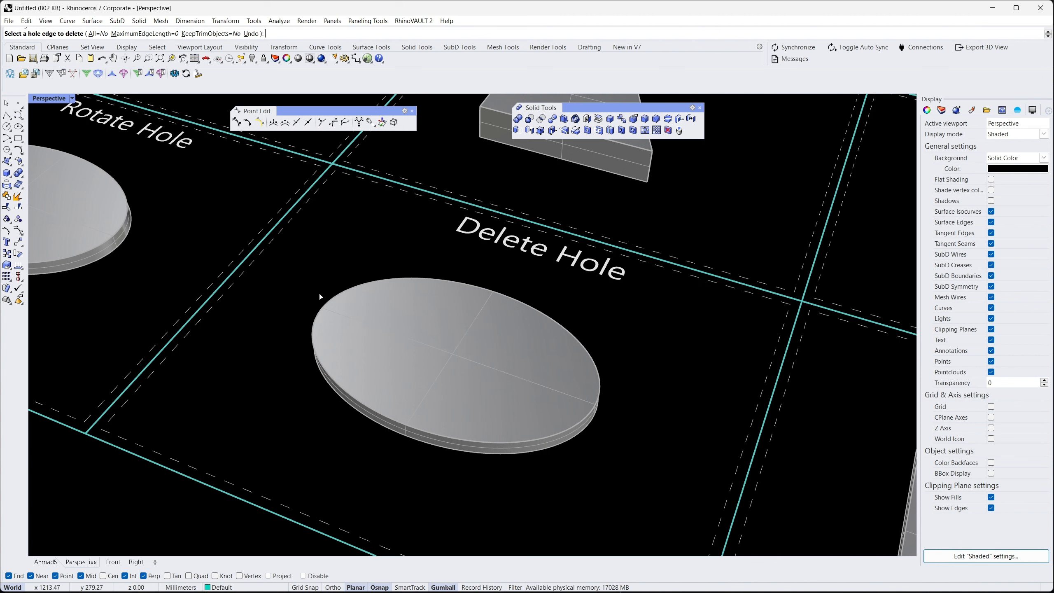
pyautogui.press('Return')
# Array the round hole in the Array Hole Polar plate into nine holes over a full circle around the plate's centre.
pyautogui.scroll(-5, 421, 341)
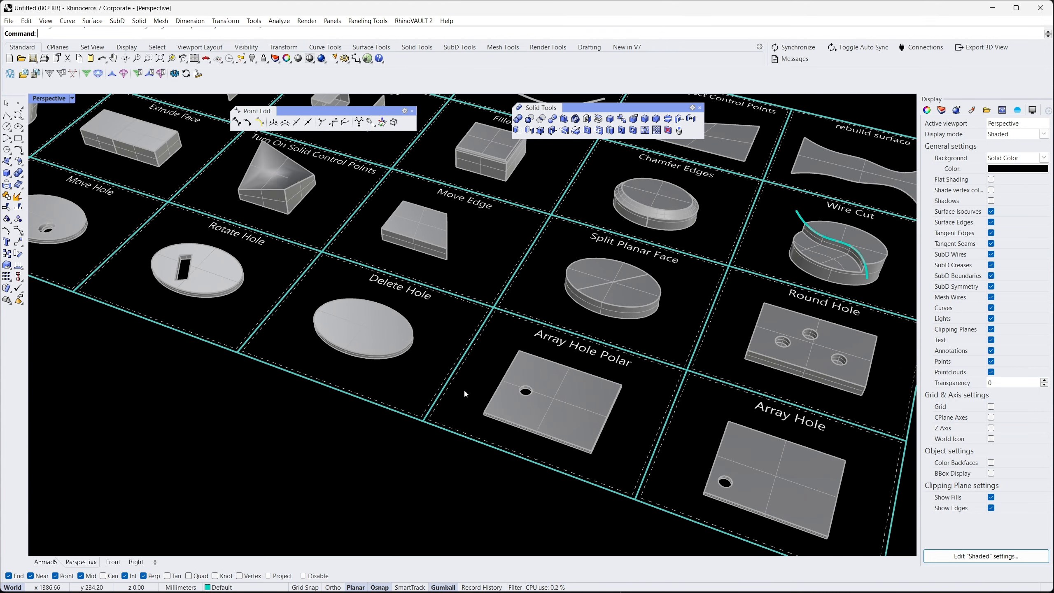
pyautogui.scroll(5, 631, 435)
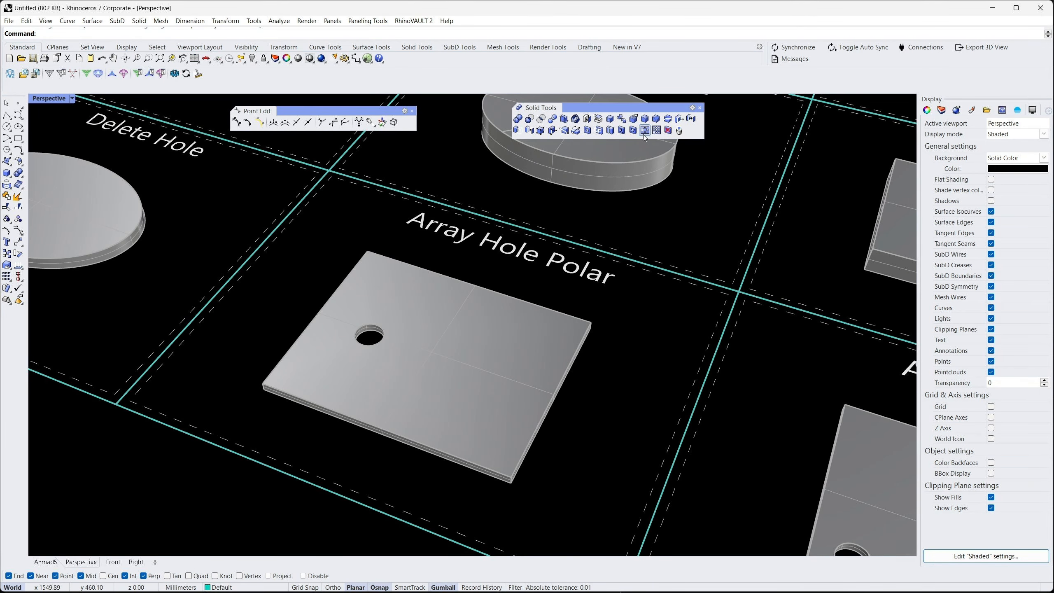
pyautogui.click(644, 130)
pyautogui.click(375, 343)
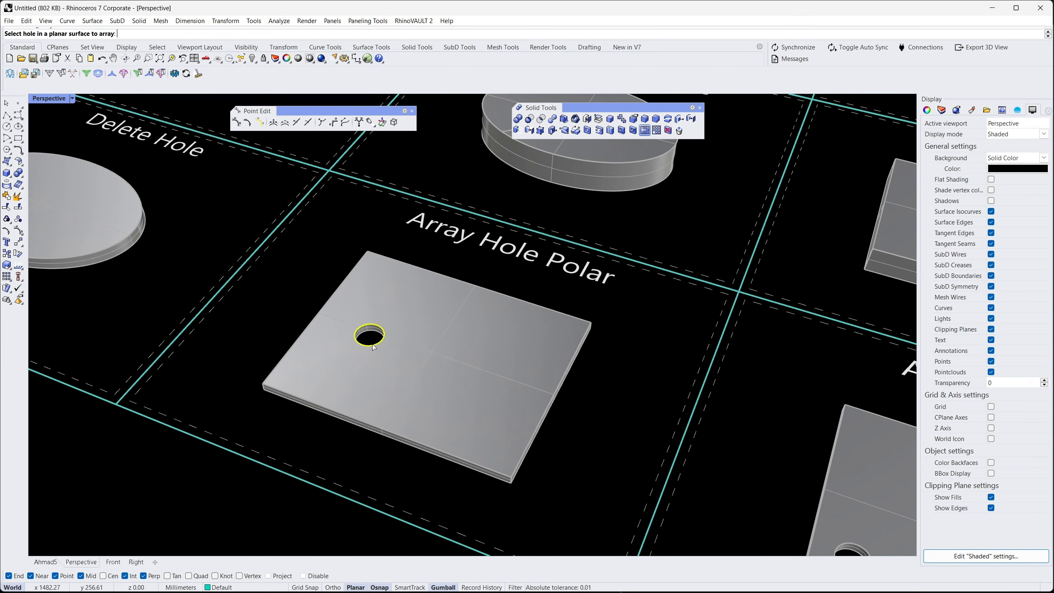
pyautogui.press('Return')
pyautogui.click(434, 358)
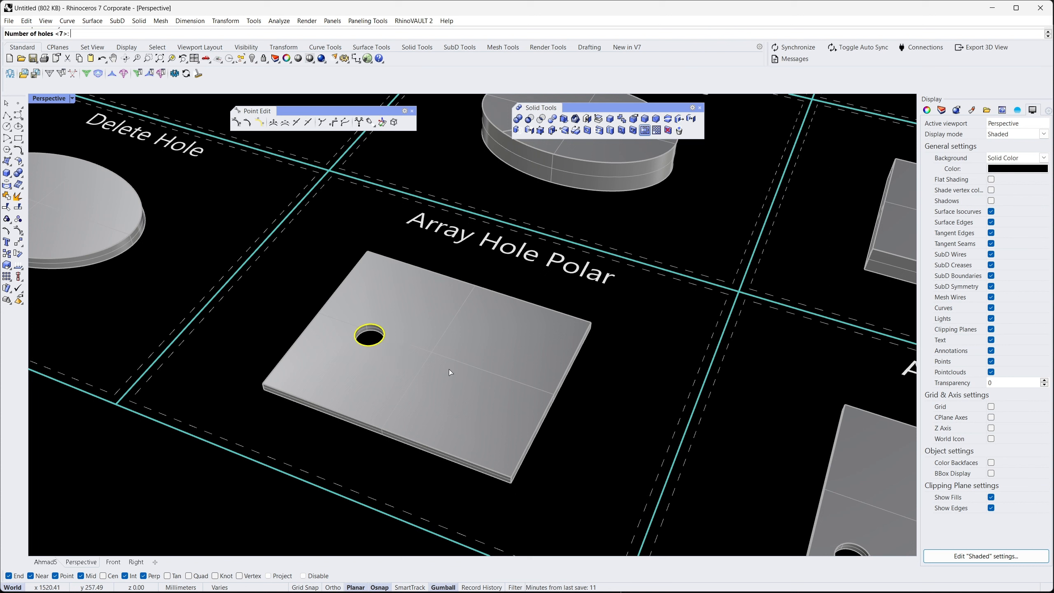
pyautogui.press('Return')
pyautogui.press('Return')
pyautogui.press('Return')
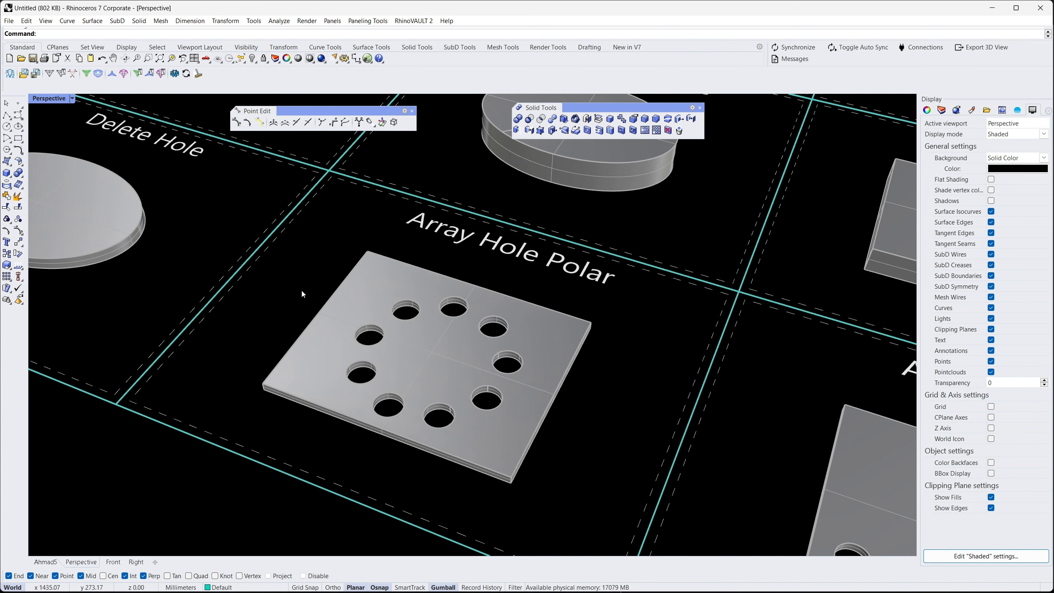
# Array the Array Hole plate's hole in a rectangular 6 by 4 grid, spaced about 16.2 mm in A and 17.5 mm in B.
pyautogui.scroll(-5, 237, 280)
pyautogui.scroll(6, 459, 371)
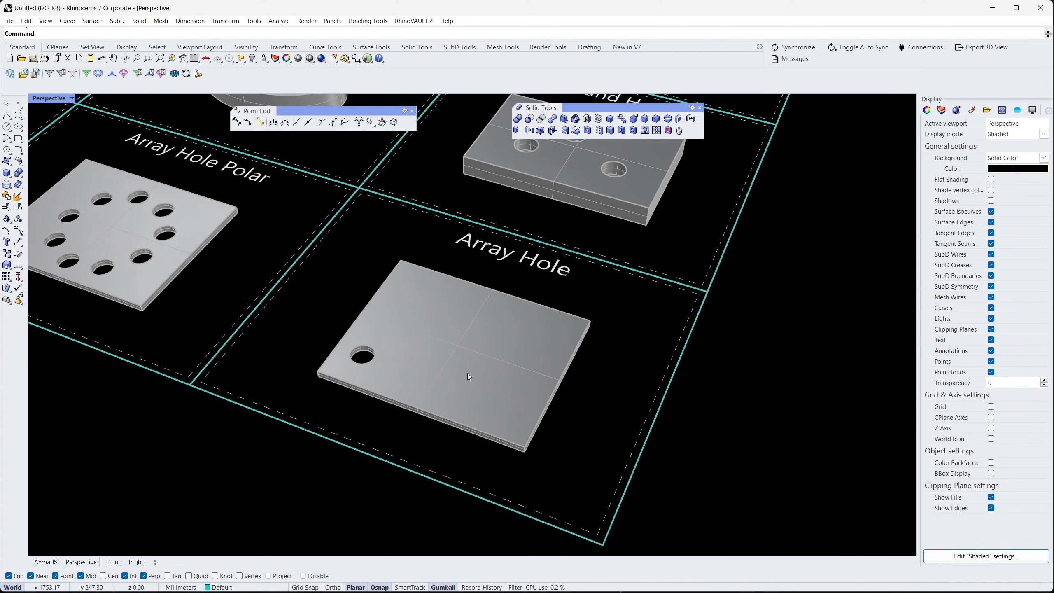
pyautogui.click(657, 132)
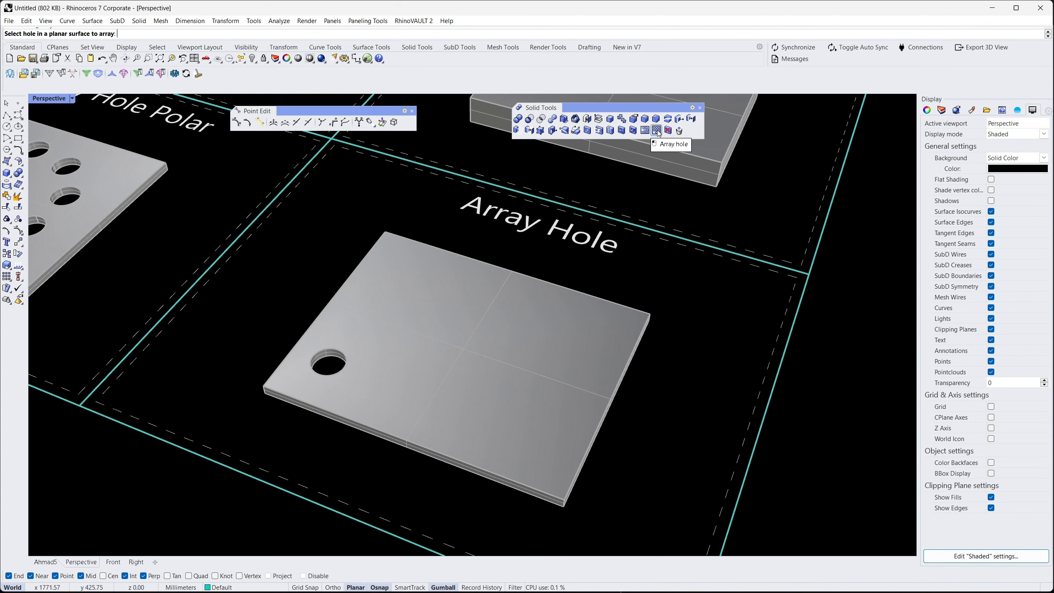
pyautogui.click(330, 375)
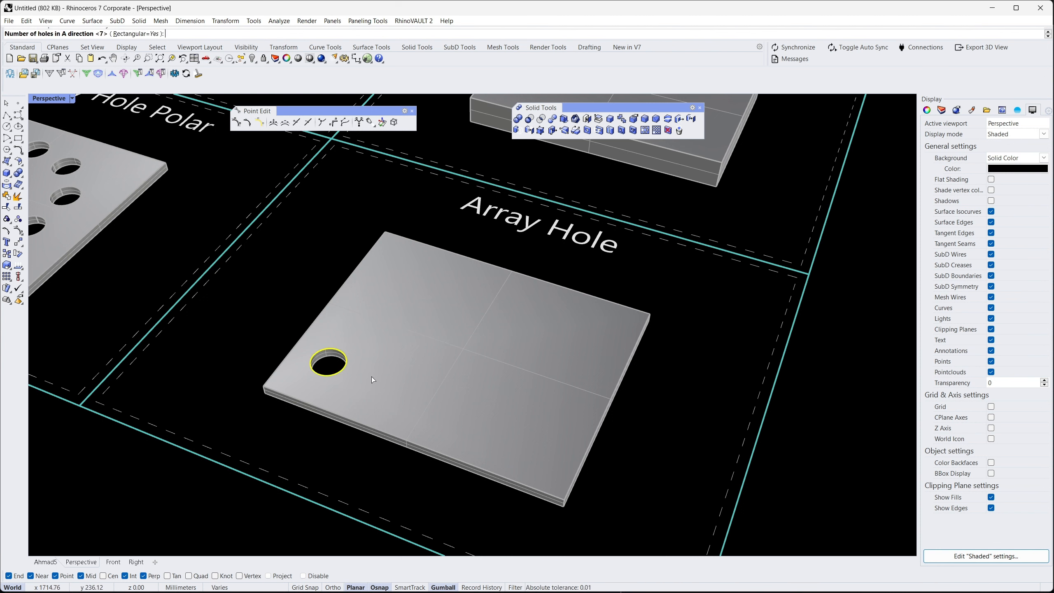
pyautogui.press('Return')
pyautogui.write('4')
pyautogui.press('Return')
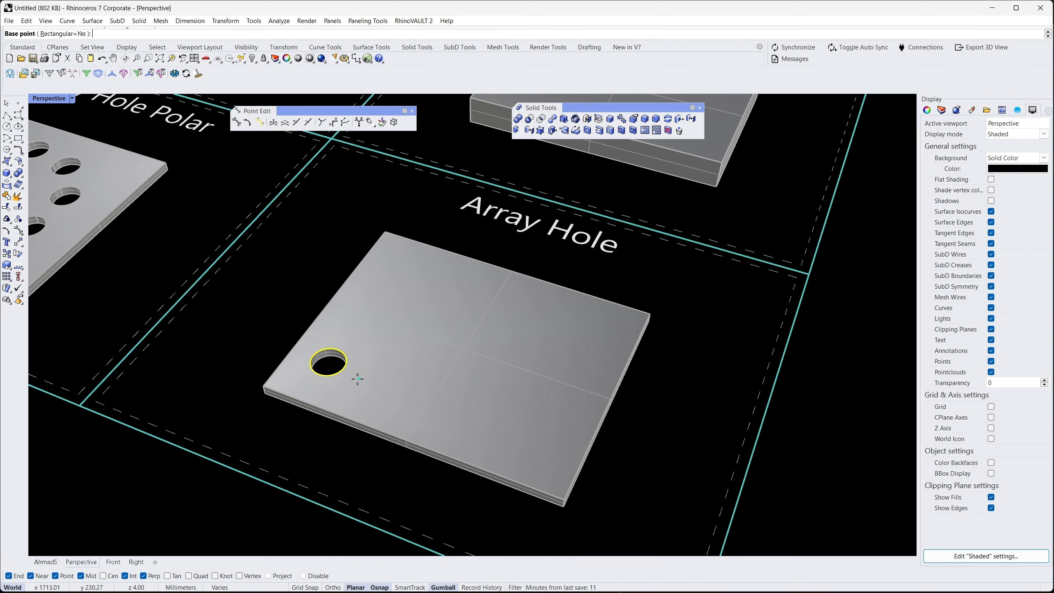
pyautogui.click(355, 380)
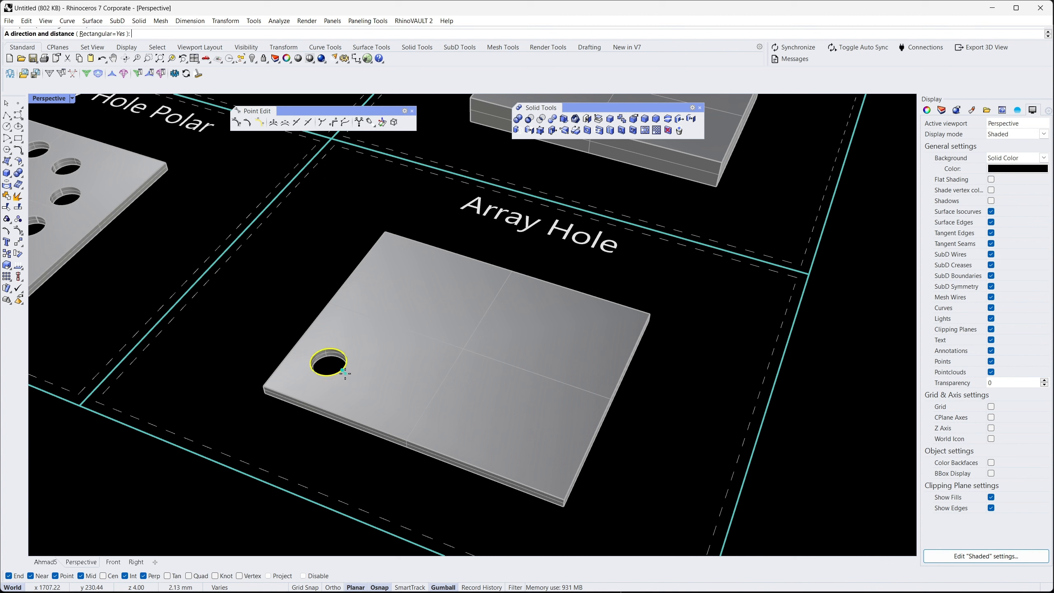
pyautogui.click(380, 384)
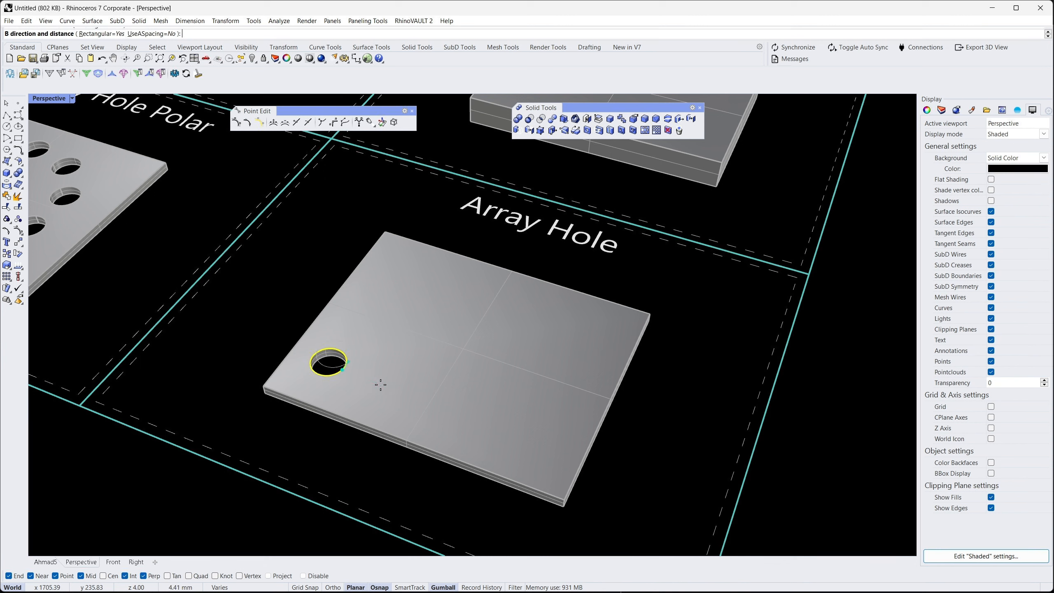
pyautogui.click(389, 356)
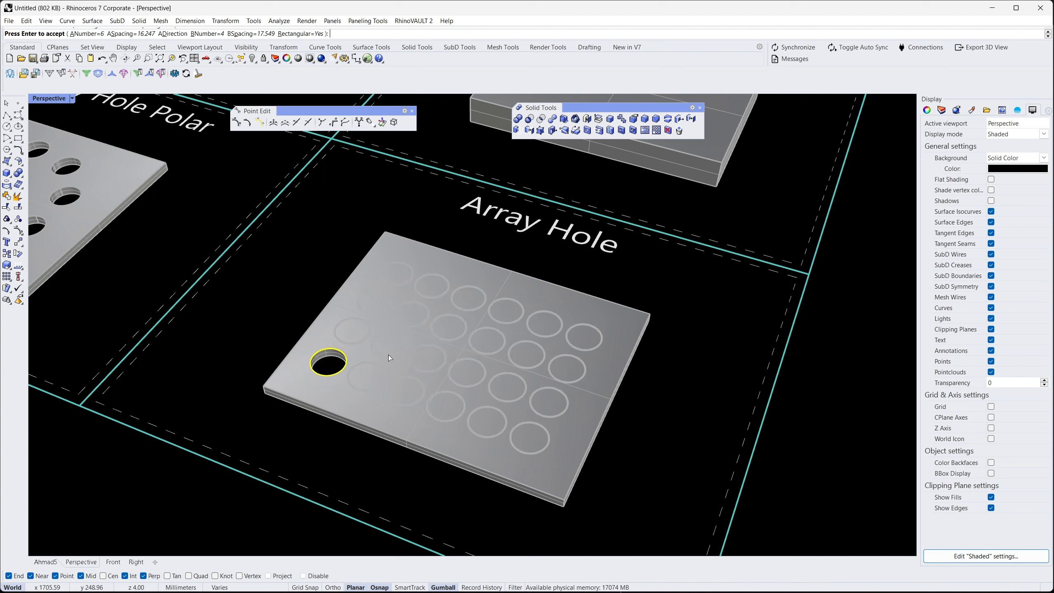
pyautogui.press('Return')
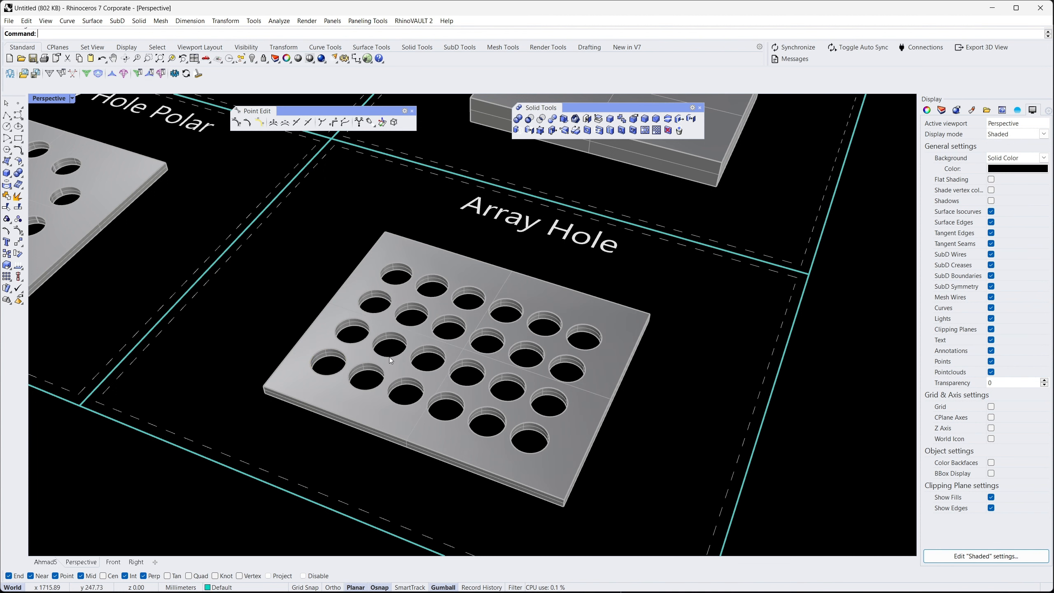